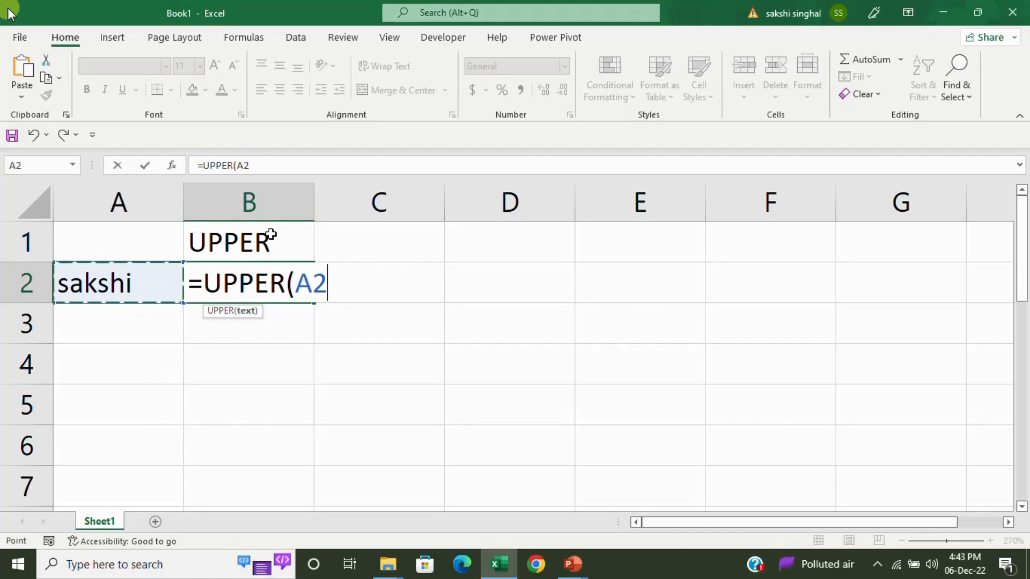
Complete =UPPER(A2) in B2 so it shows A2's name in capital letters.
type(")")
key("Return")
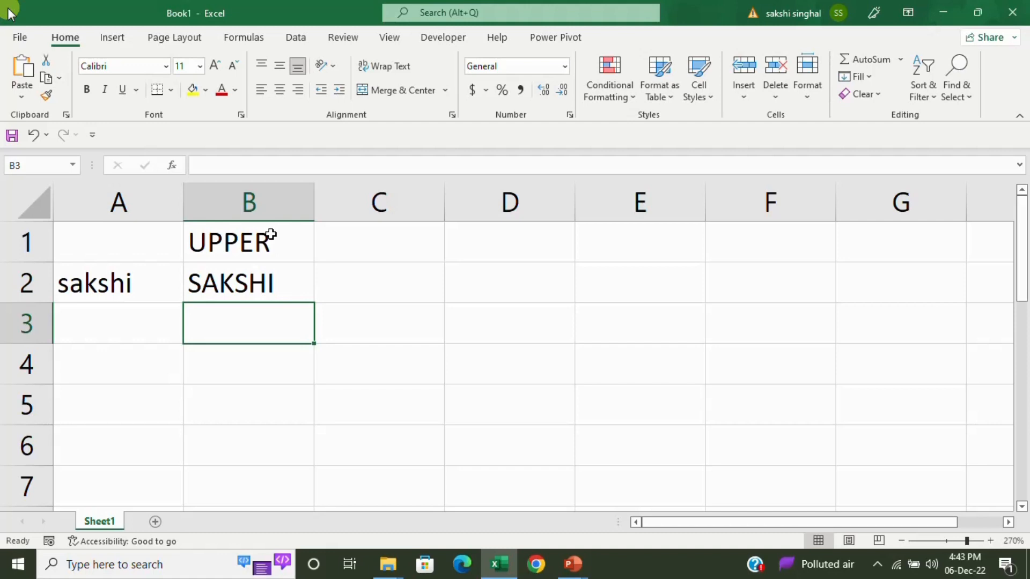
Add the heading 'lower' in cell C1.
key("Right")
key("Up")
key("Up")
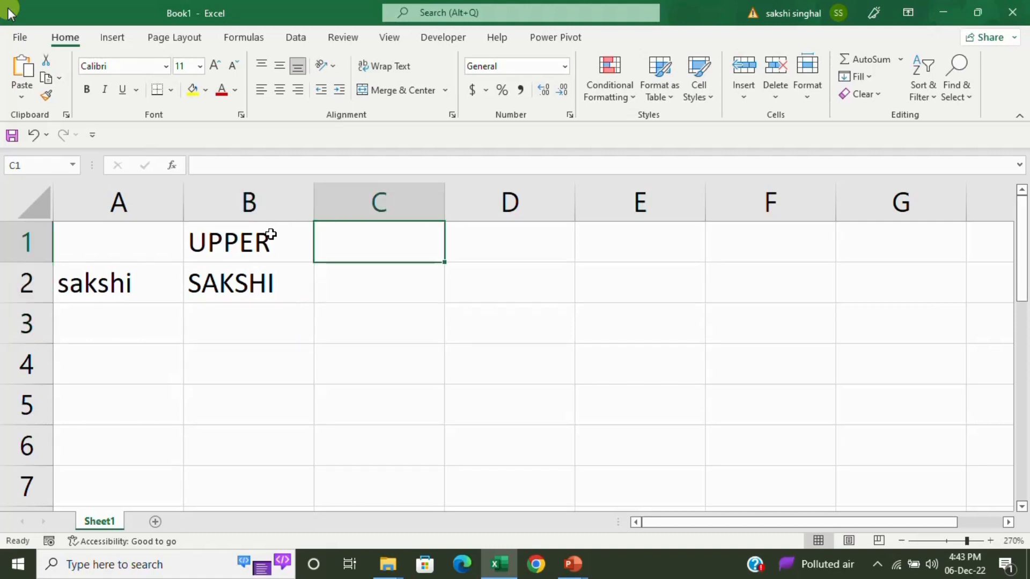
type("lower")
key("Return")
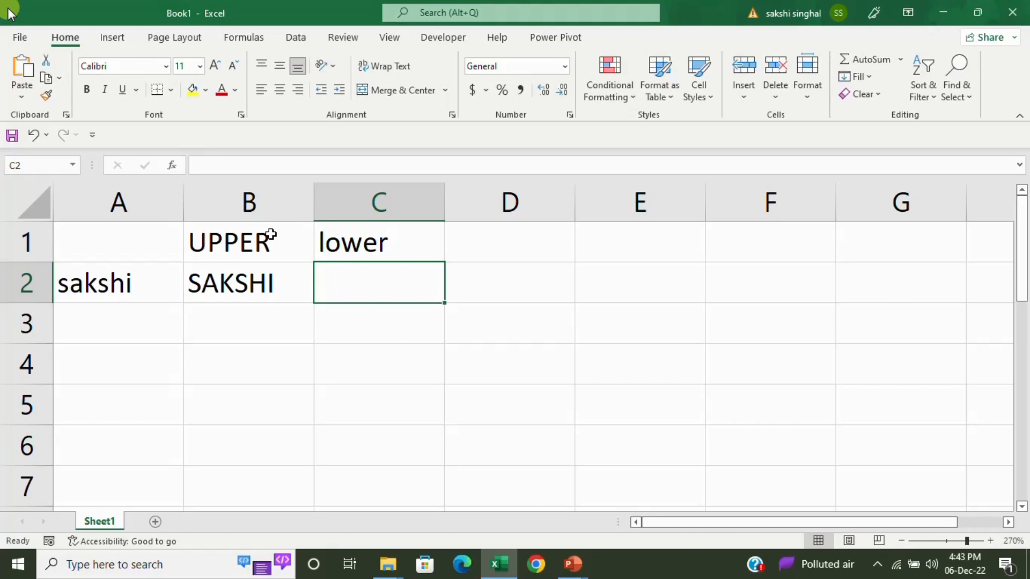
Enter =LOWER(B2) in C2 to show the uppercase name in lowercase.
type("=lower")
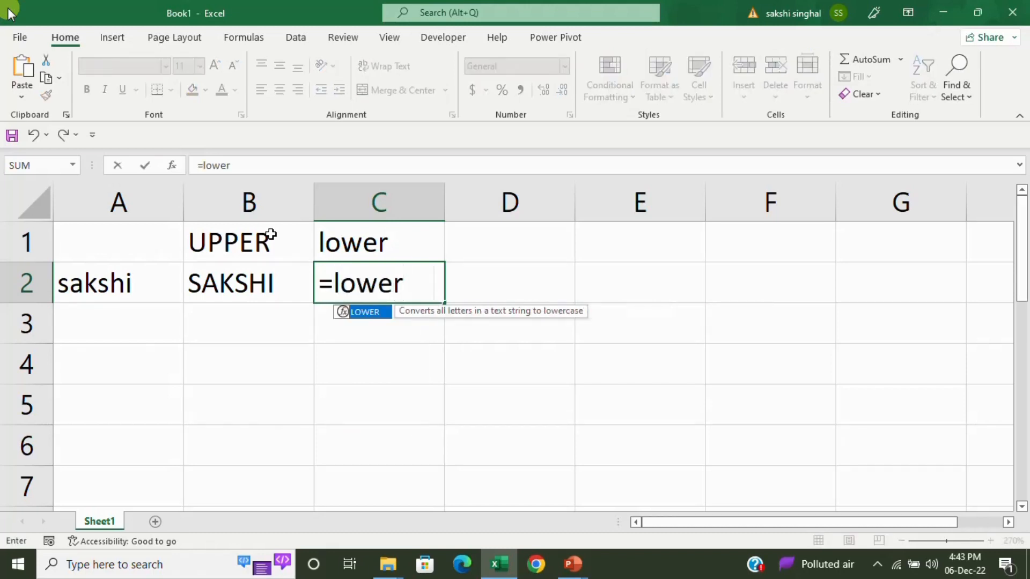
key("Tab")
key("Left")
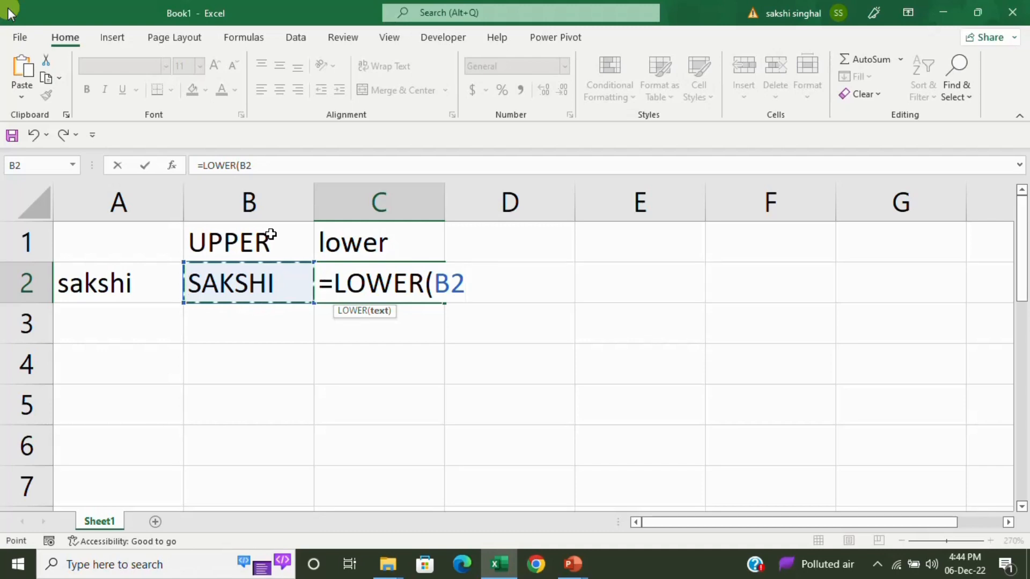
type(")")
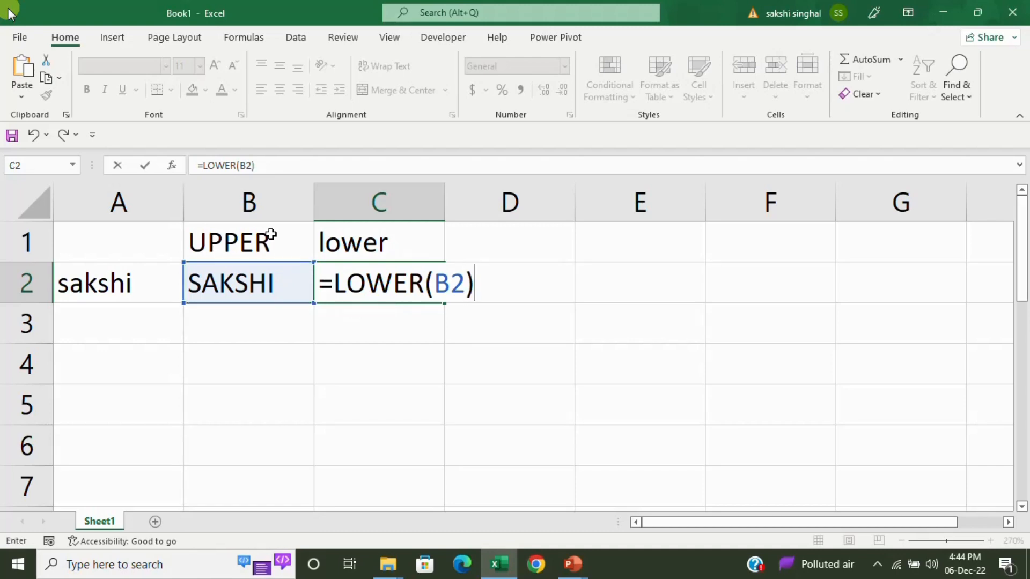
key("Return")
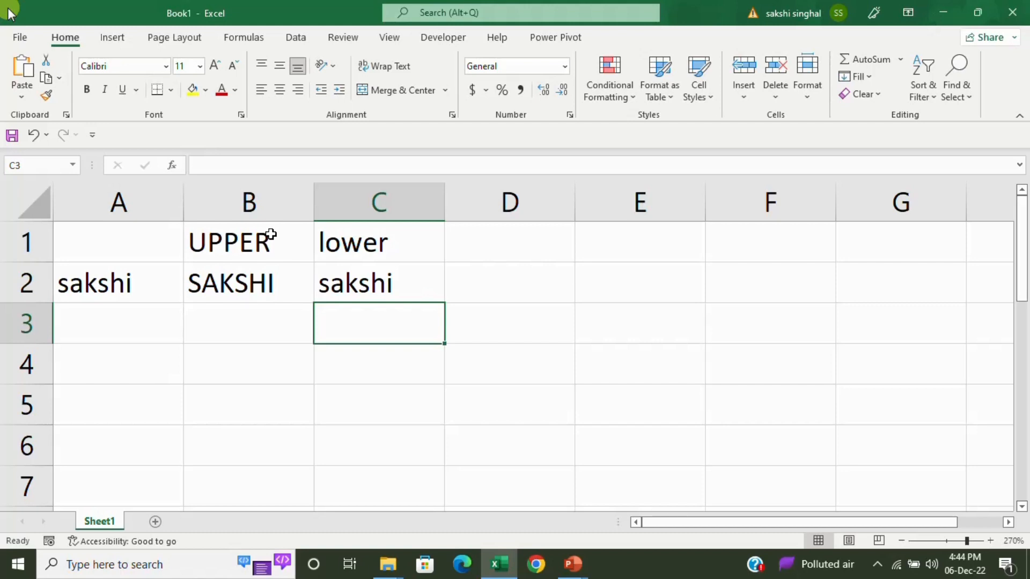
key("Right")
key("Up")
key("Up")
Head D1 with 'proper' and enter =PROPER(A2) in D2 for an initial-capital name.
type("prop")
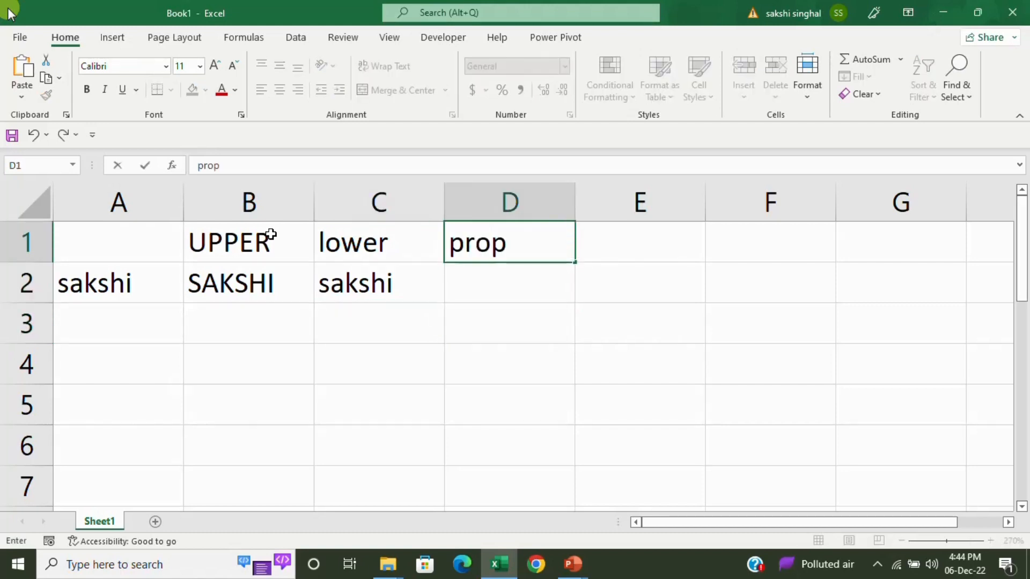
type("er")
key("Return")
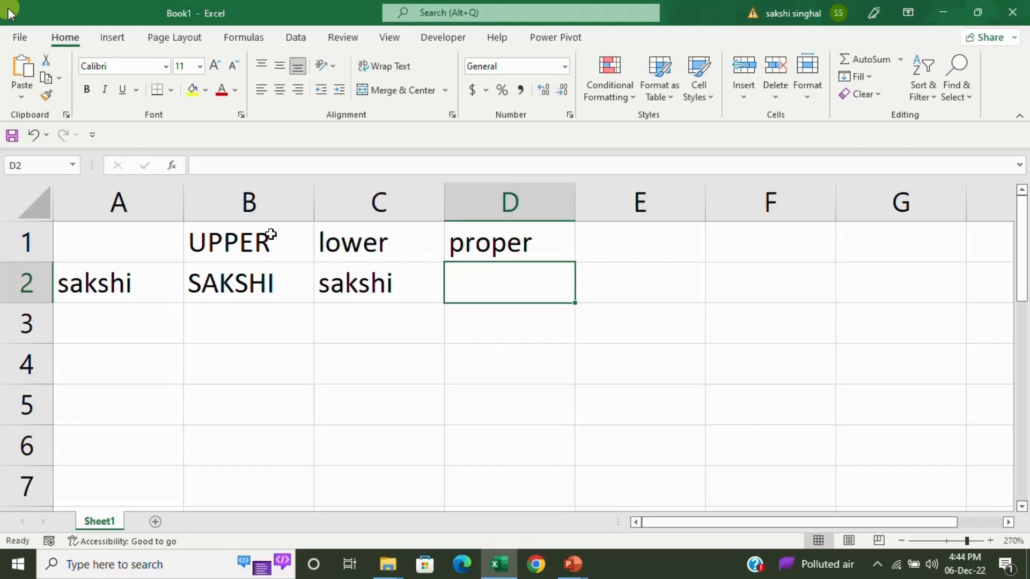
type("=prop")
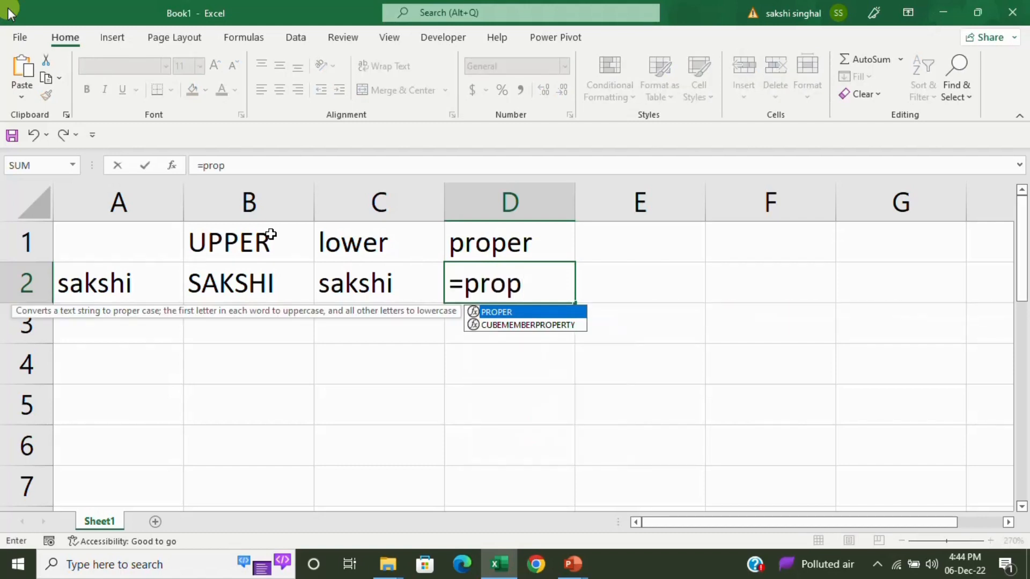
key("Tab")
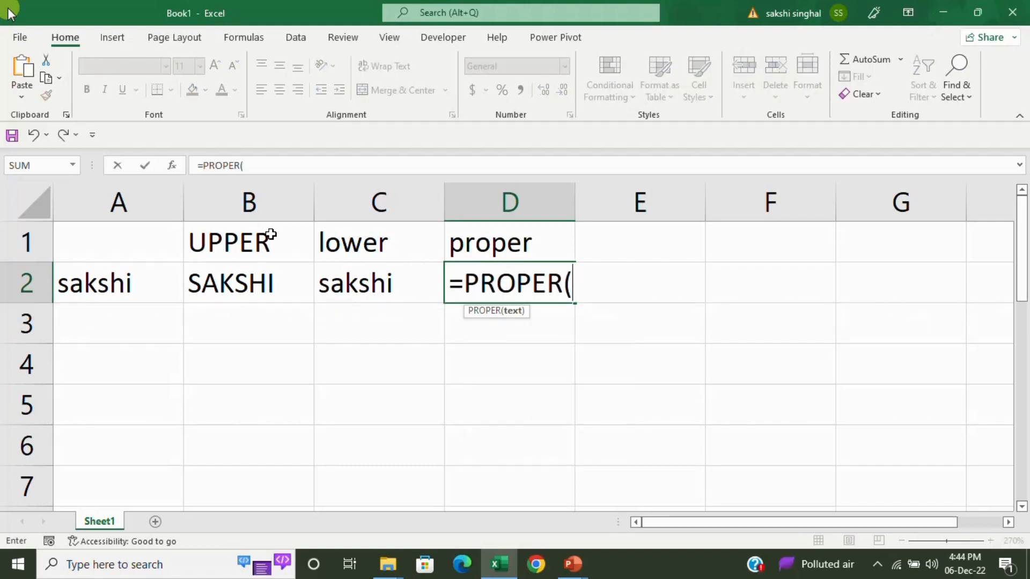
key("Left")
key("Left")
key("Left")
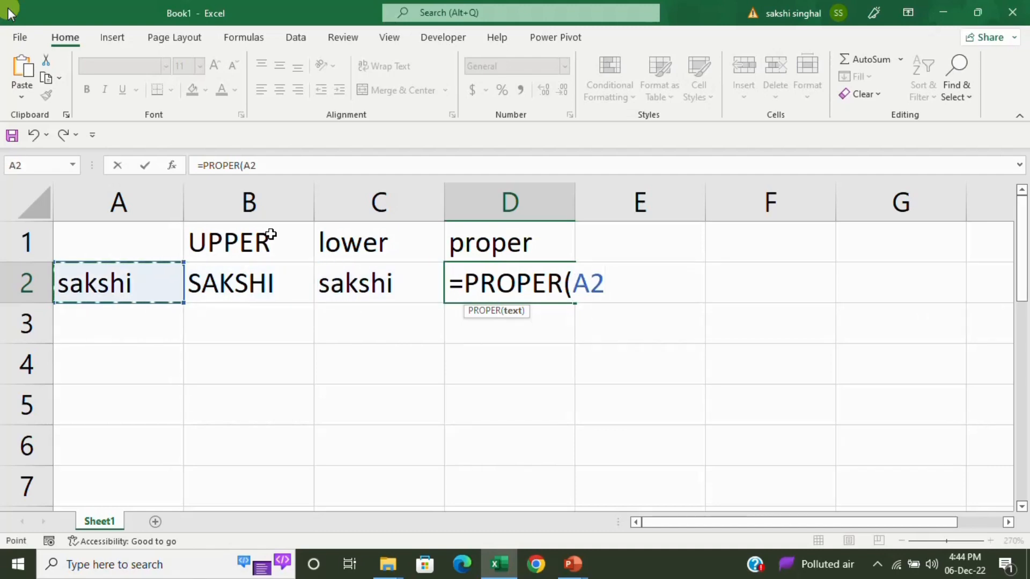
type(")")
key("Return")
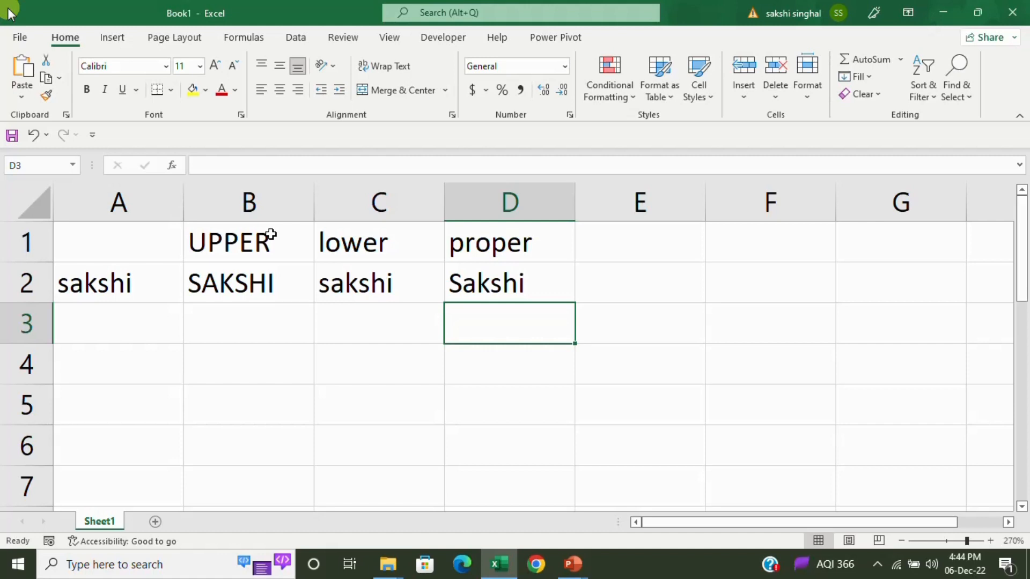
Apply All Borders to every cell of the A1:D2 table.
left_click_drag(128, 248, 489, 270)
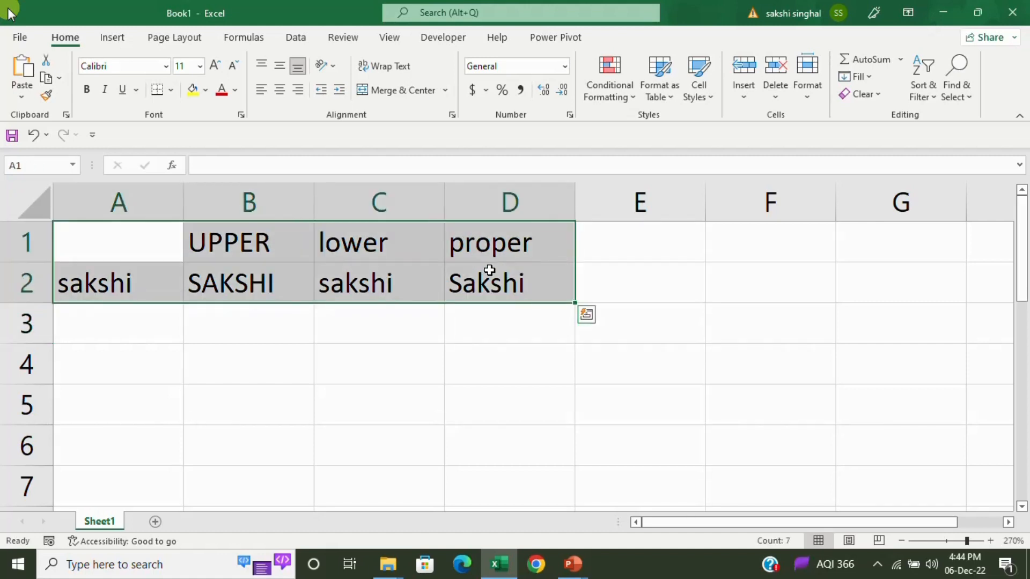
key("alt")
key("h")
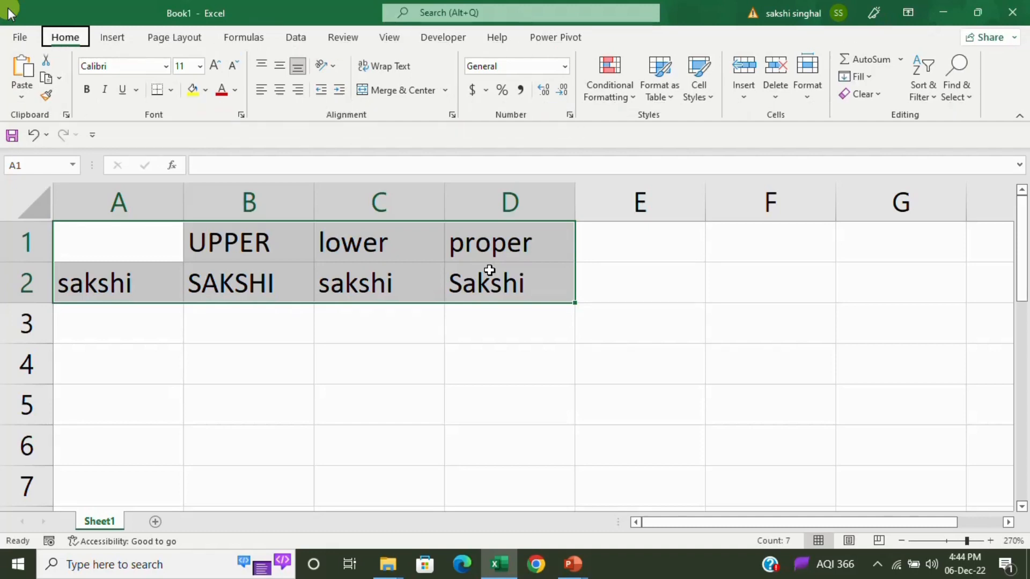
key("b")
key("a")
Enter the sample alphanumeric ID code in cell A5.
key("Return")
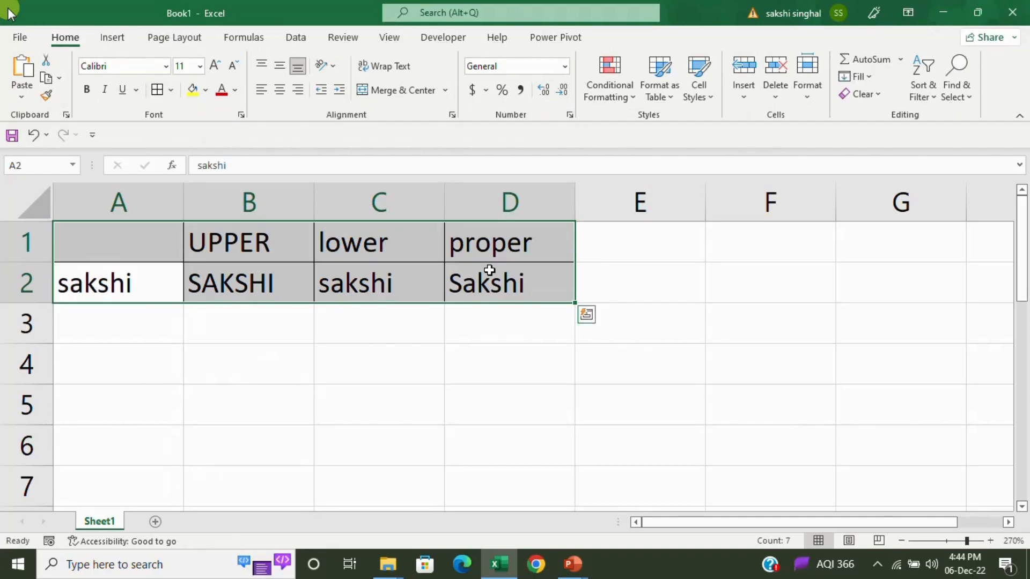
key("Down")
key("Down")
key("Down")
key("Up")
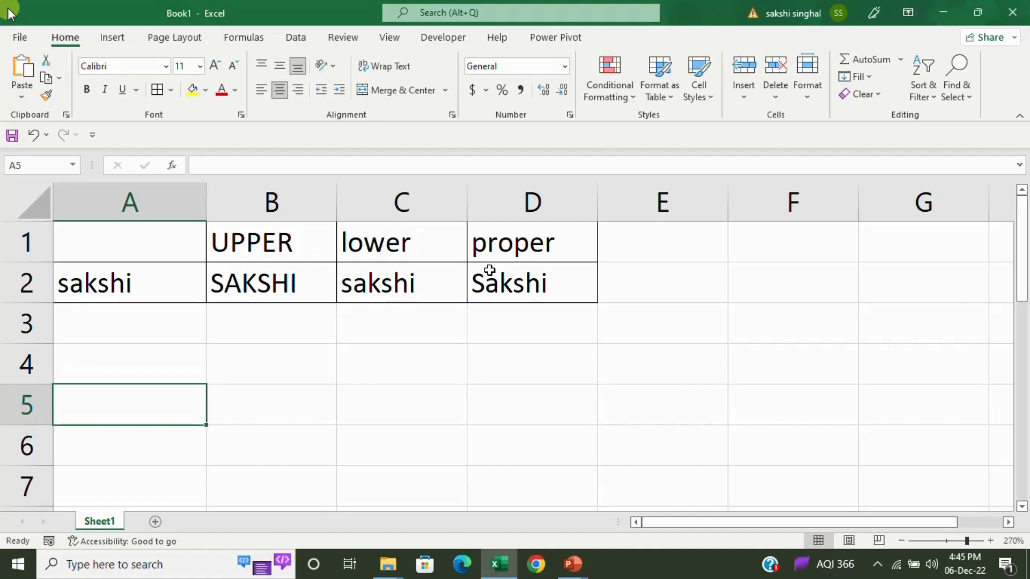
type("IY")
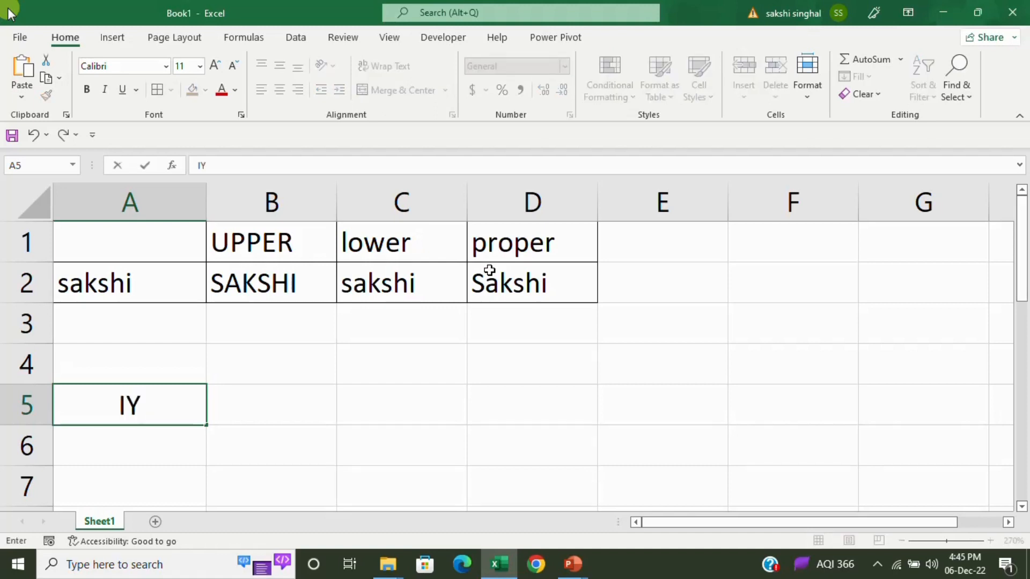
type("LPS")
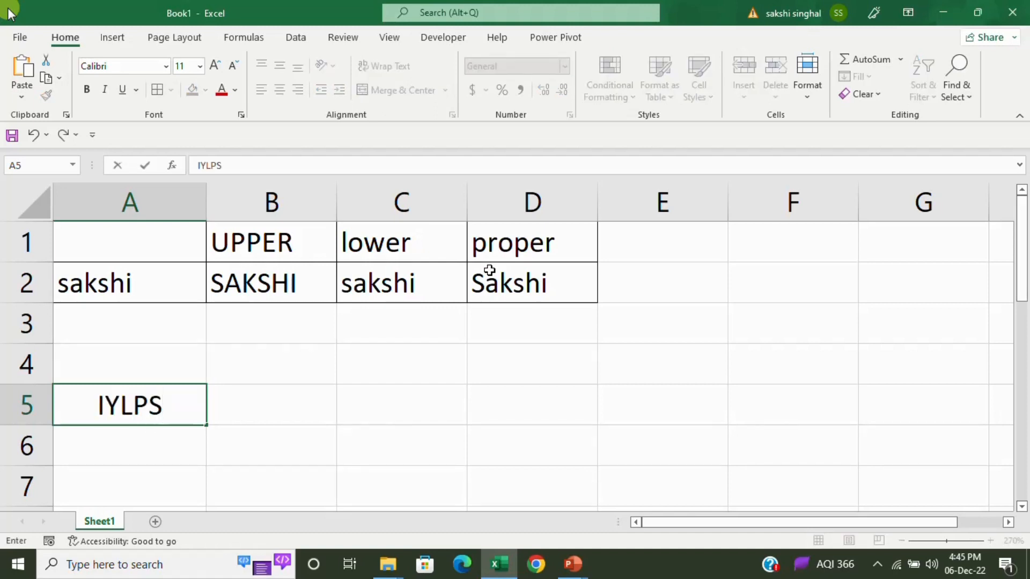
type("1324R")
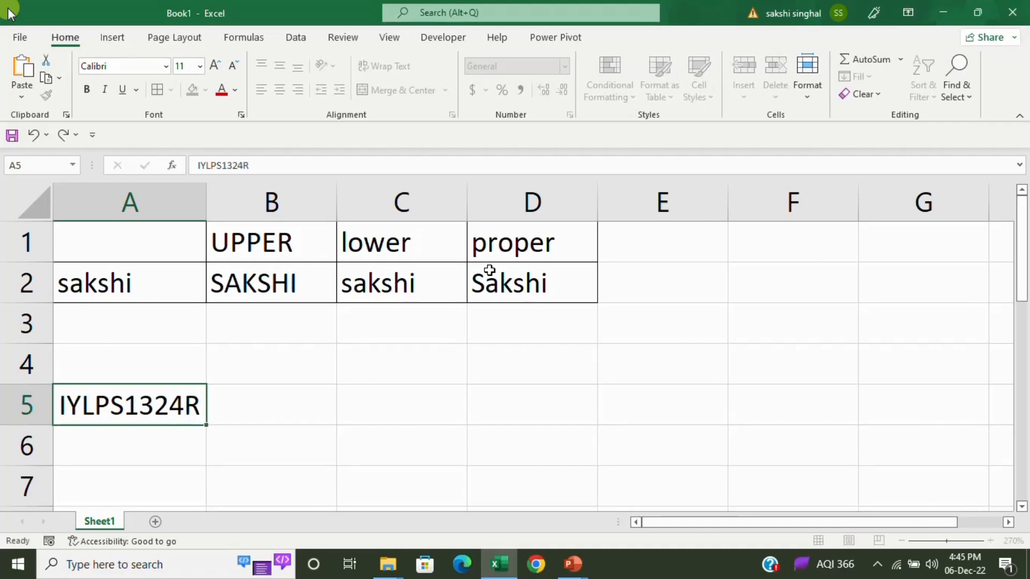
key("Return")
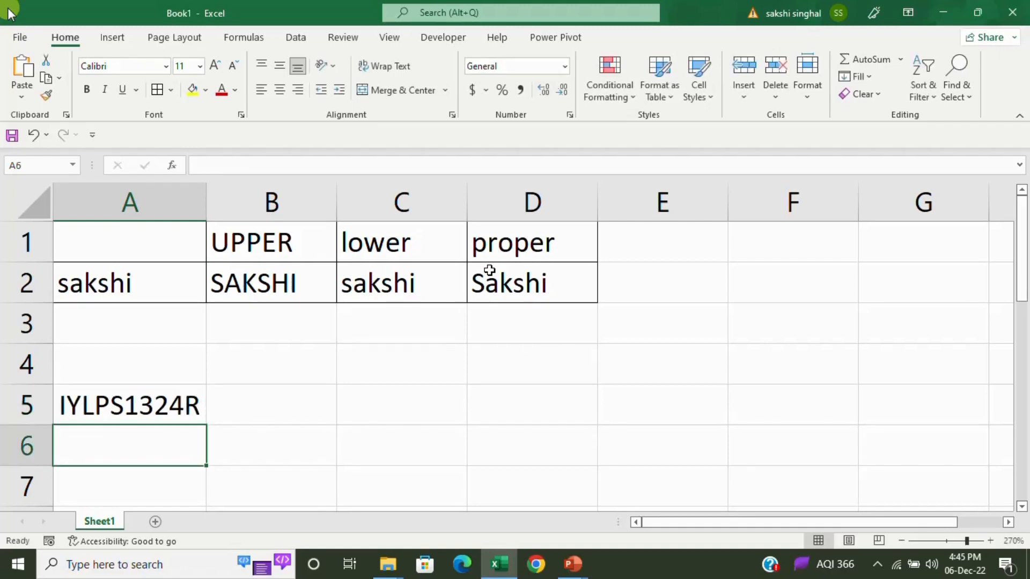
key("Up")
key("Up")
key("Right")
key("Up")
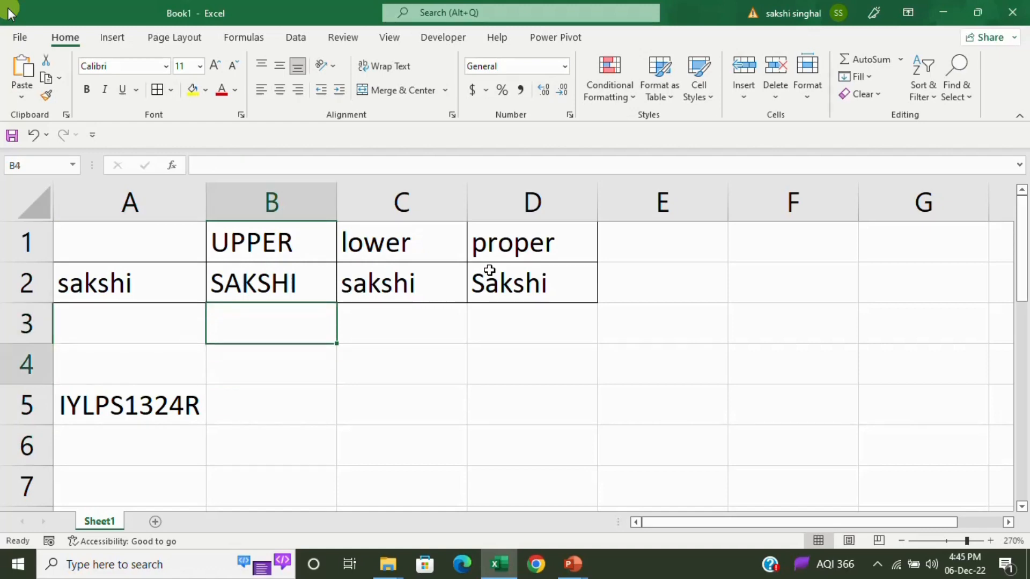
key("Down")
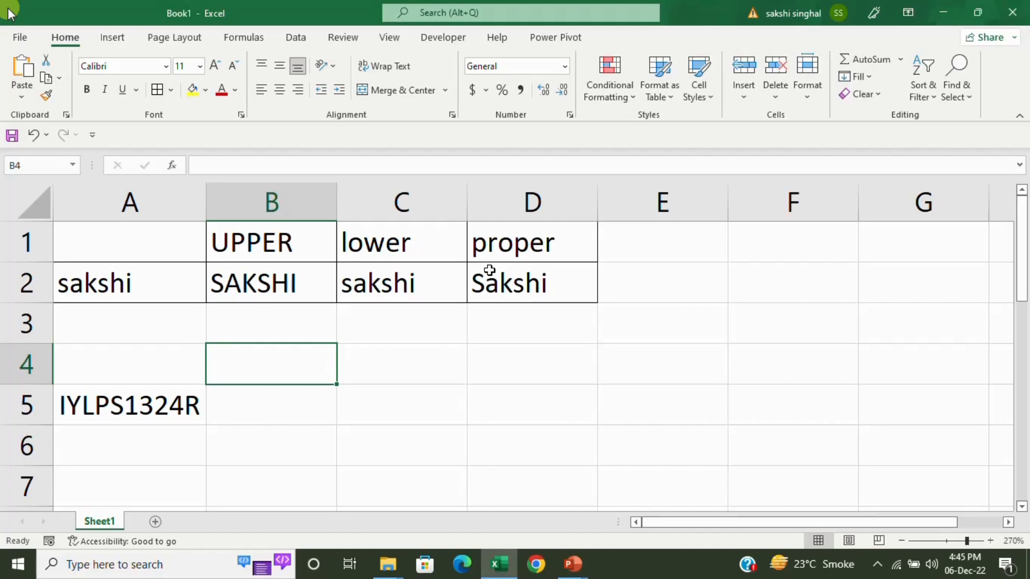
Head B4 with LEFT and enter =LEFT(A5,5) in B5, returning IYLPS.
type("LEFT")
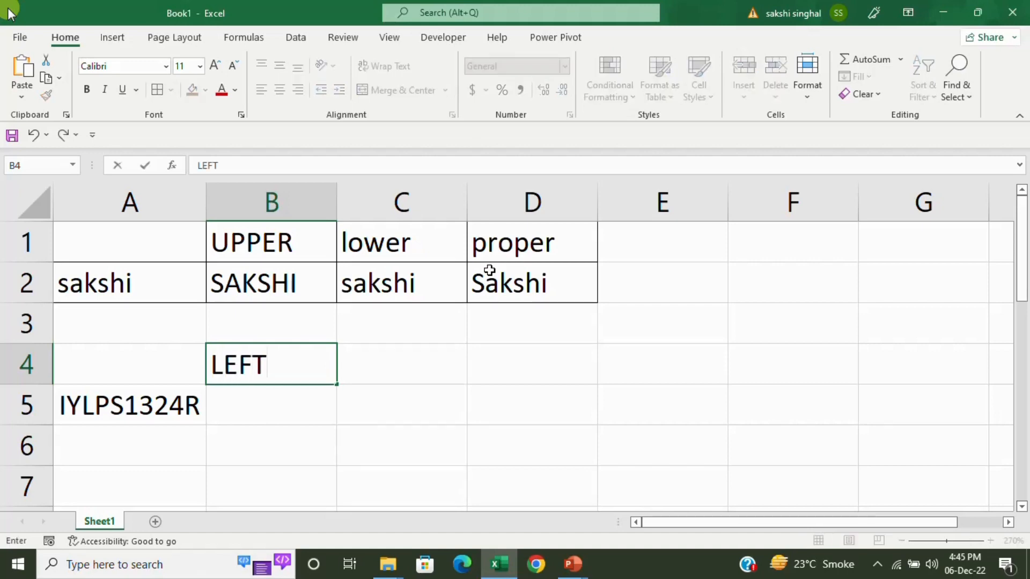
key("Return")
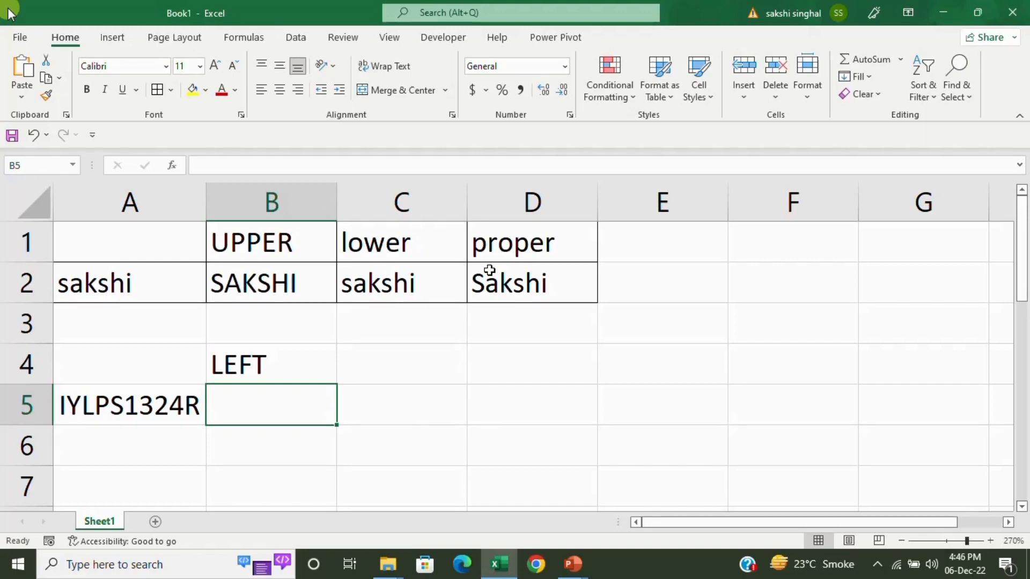
type("=LEFT(")
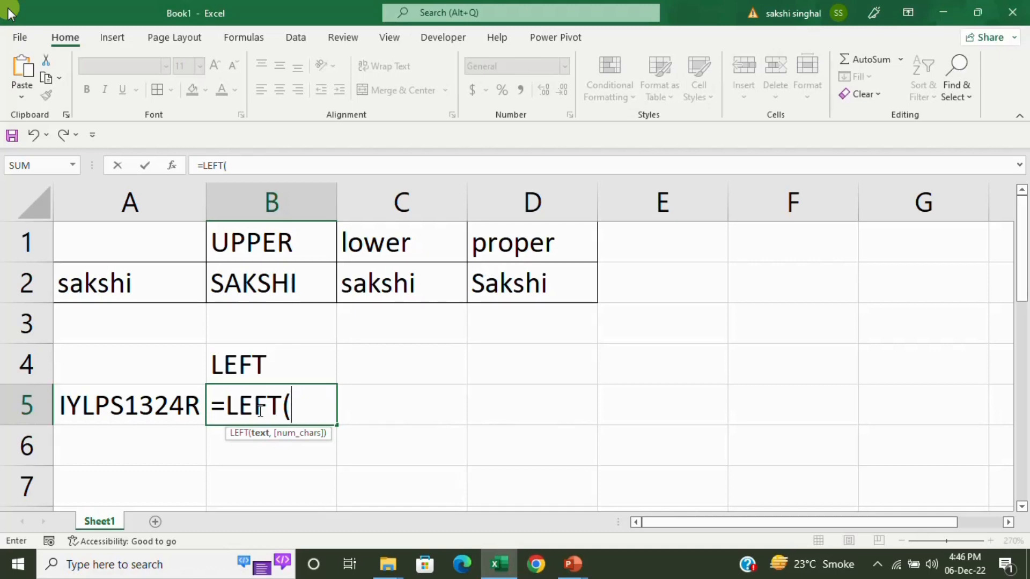
left_click(151, 403)
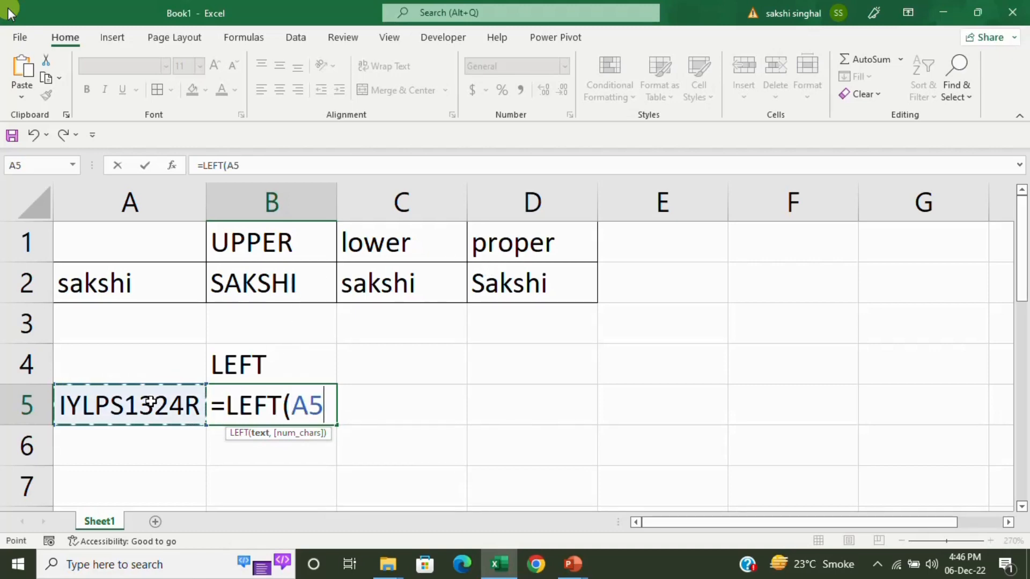
type(",")
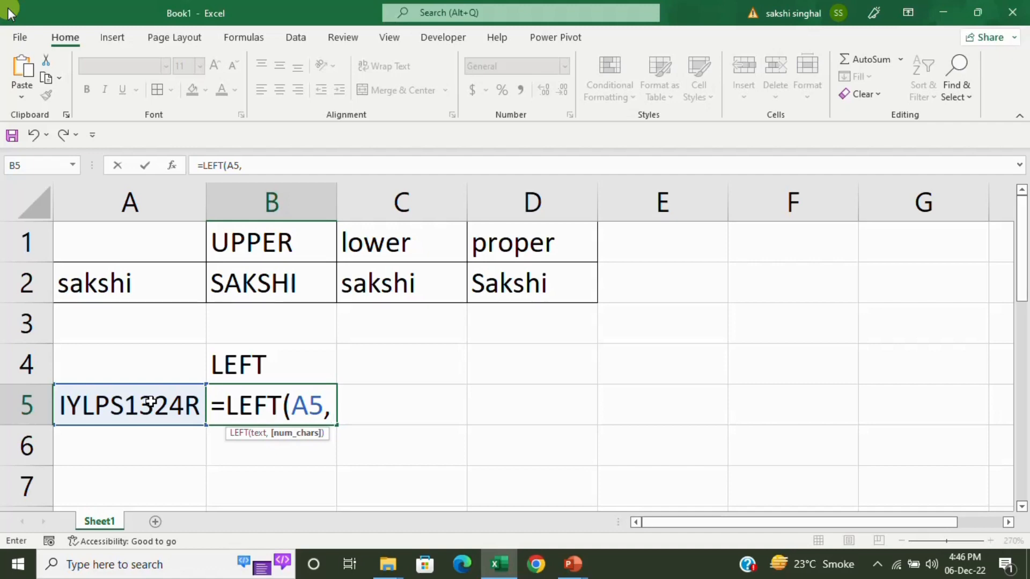
type("5)")
key("Return")
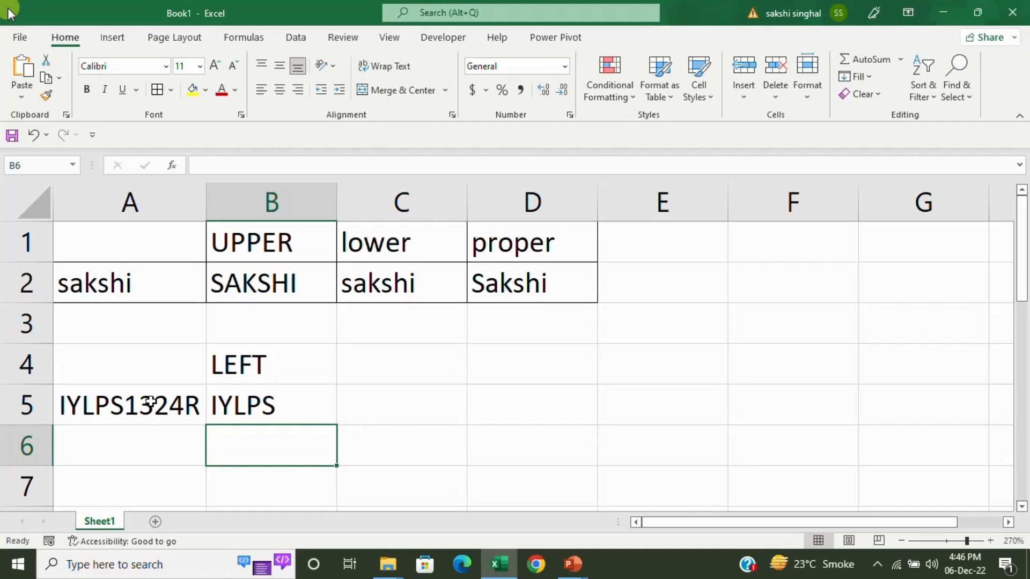
key("Right")
key("Up")
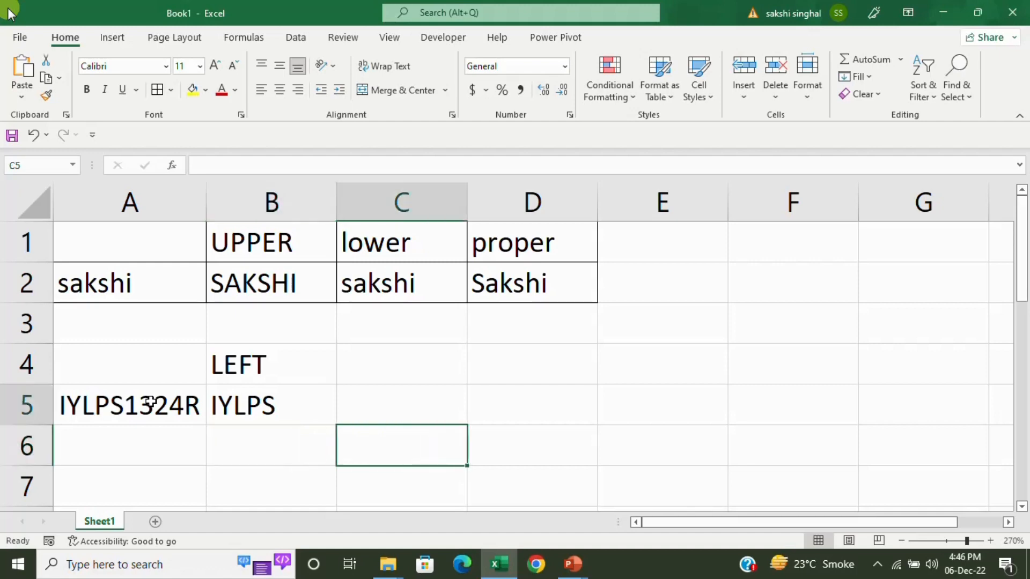
Type the heading RIGHT in cell C4.
key("Up")
type("RIGHT")
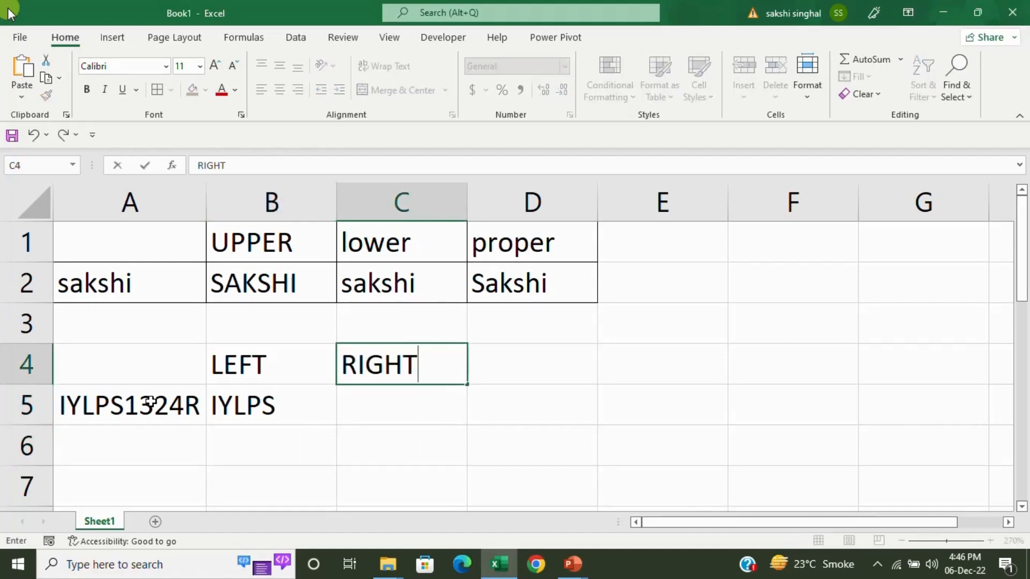
key("Return")
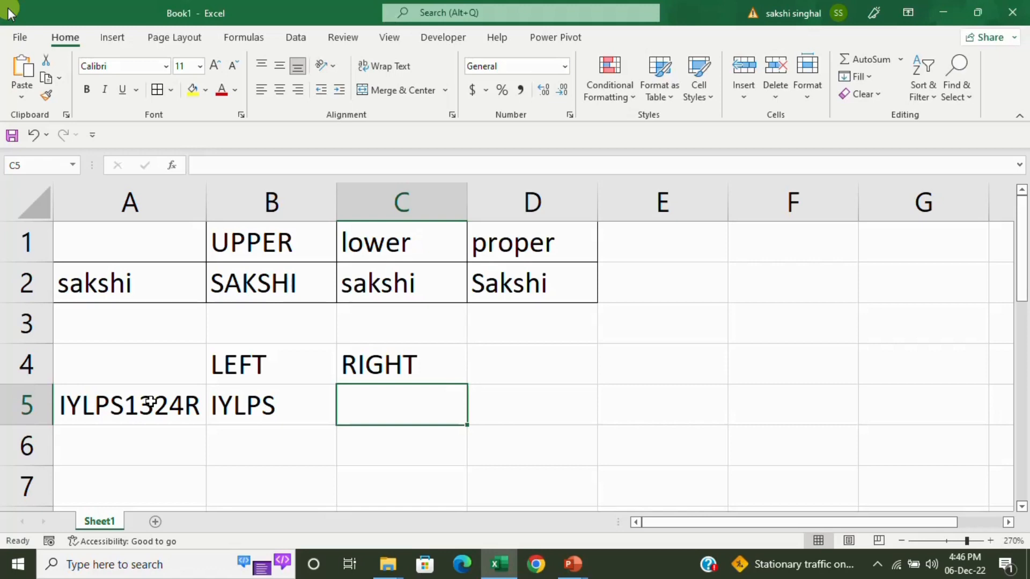
Enter =RIGHT(A5,1) in C5 to return the code's last character, R.
type("=RIGHT(")
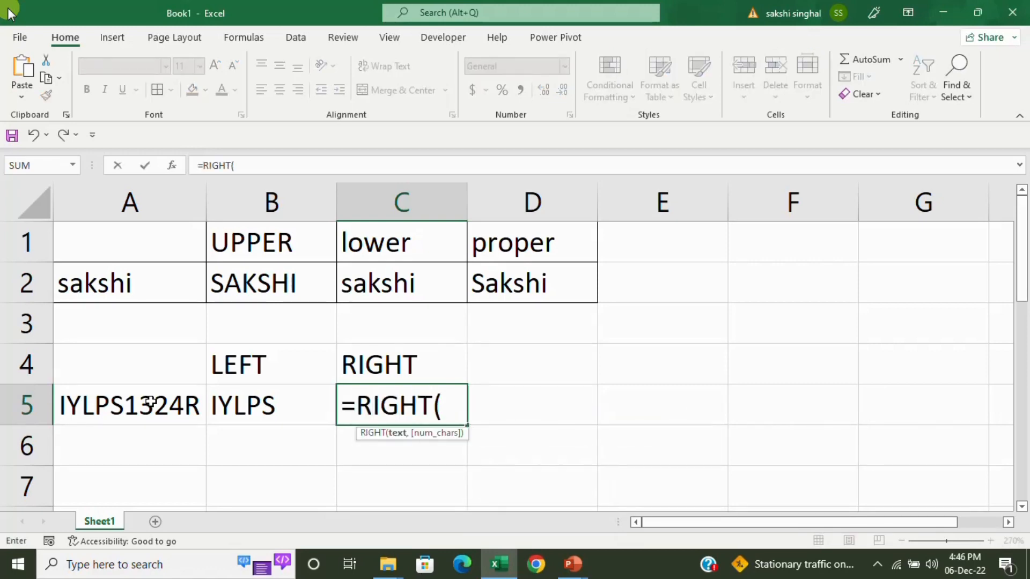
left_click(151, 402)
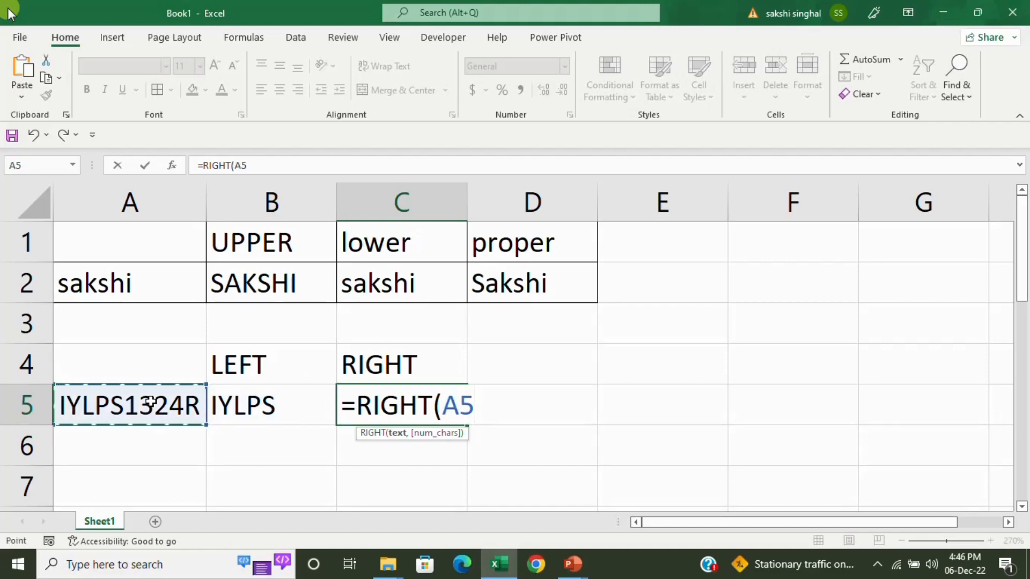
type(",")
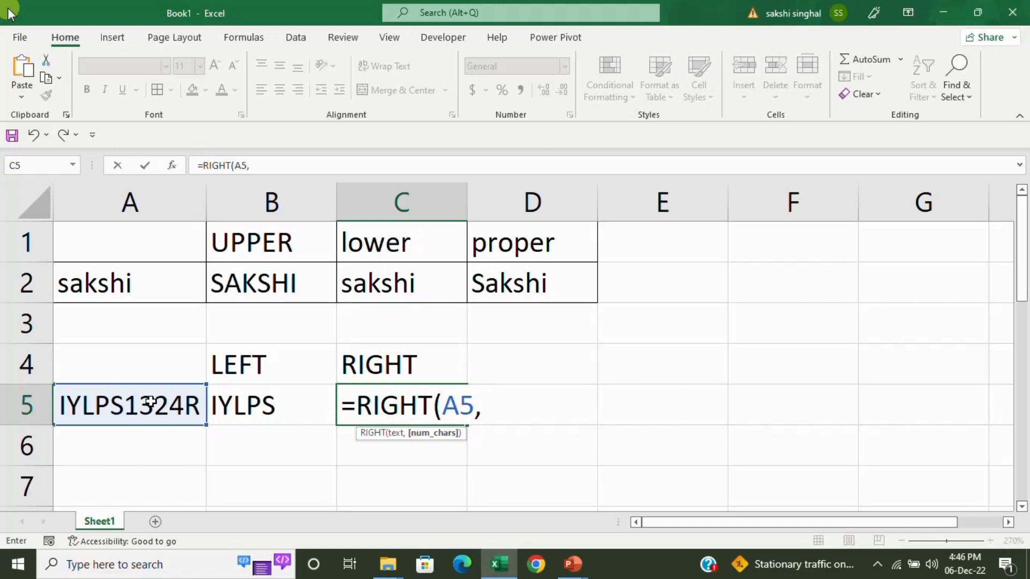
type("1)")
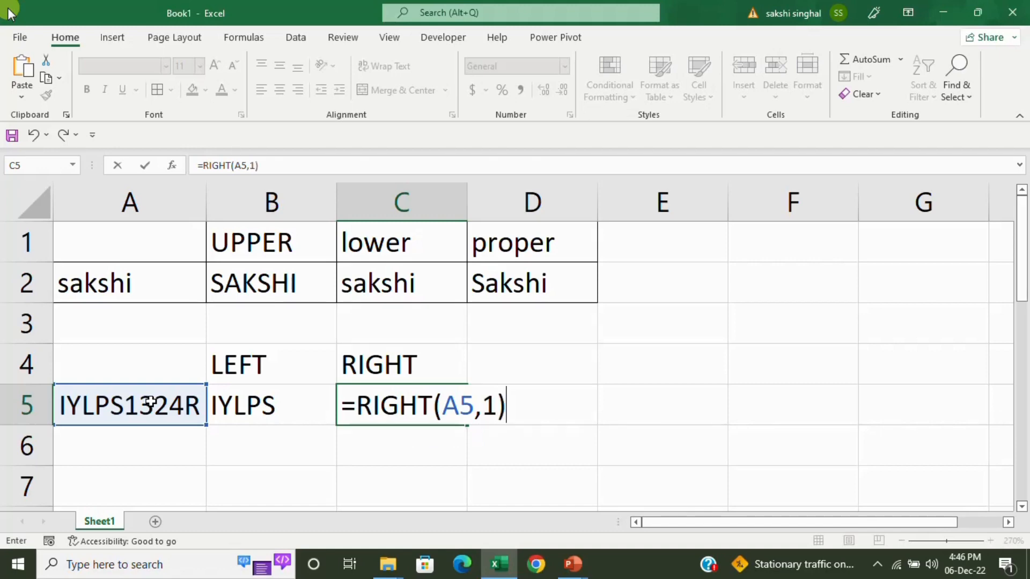
key("Return")
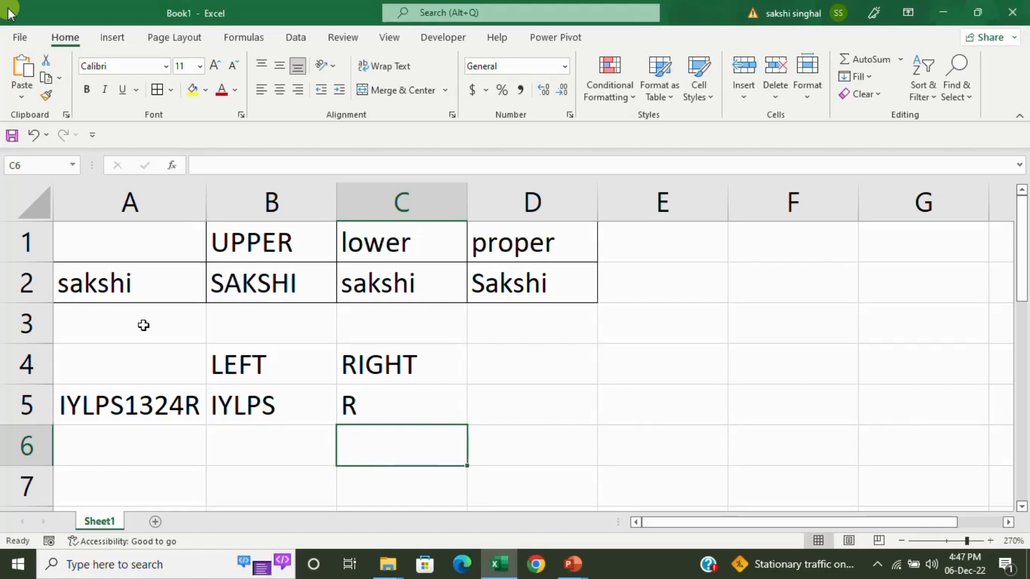
key("Right")
key("Up")
key("Right")
key("Up")
key("Up")
key("Left")
key("Down")
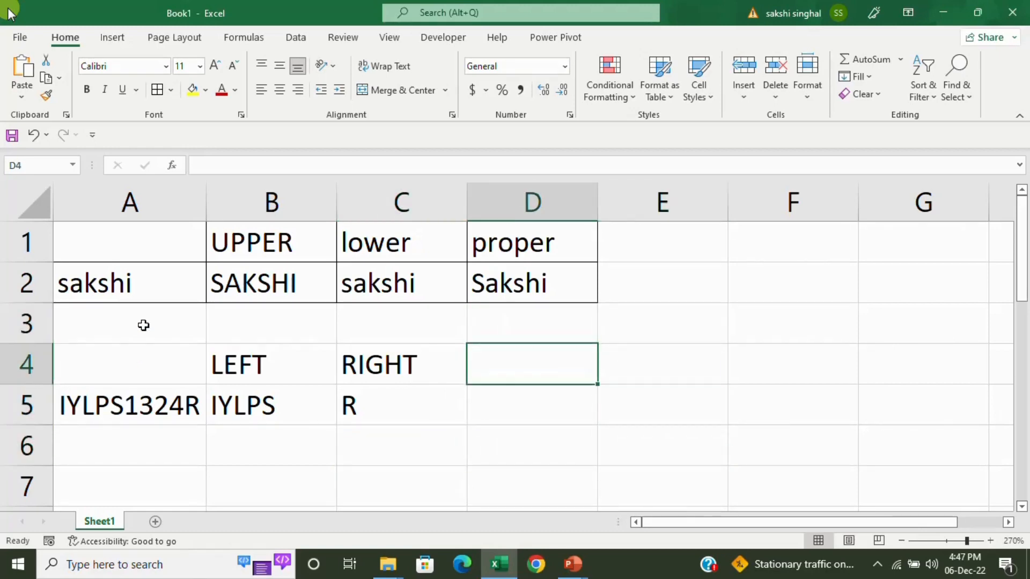
Head D4 with MID and enter =MID(A5,6,4) in D5, returning 1324.
type("MID")
key("Return")
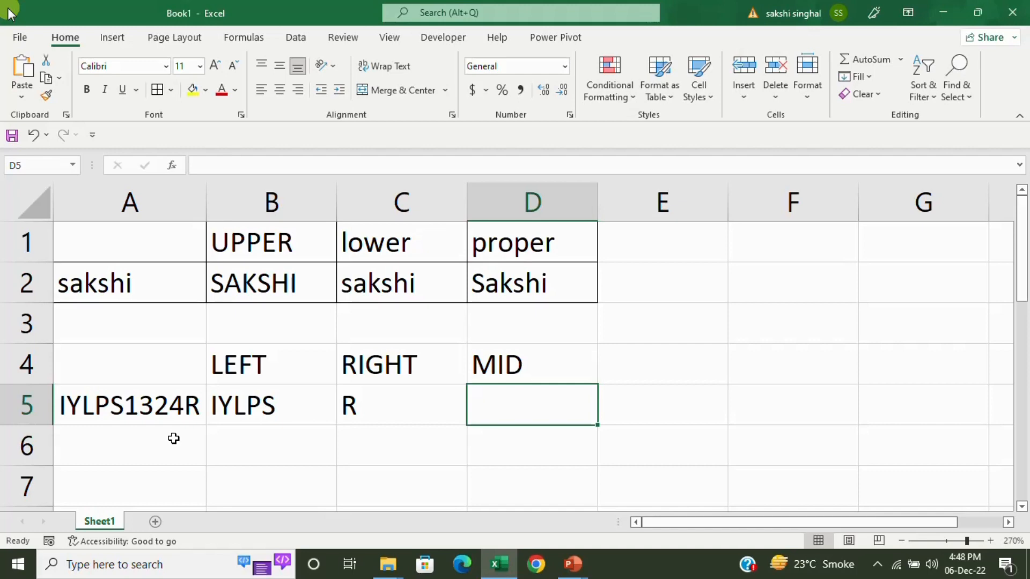
type("=MID(")
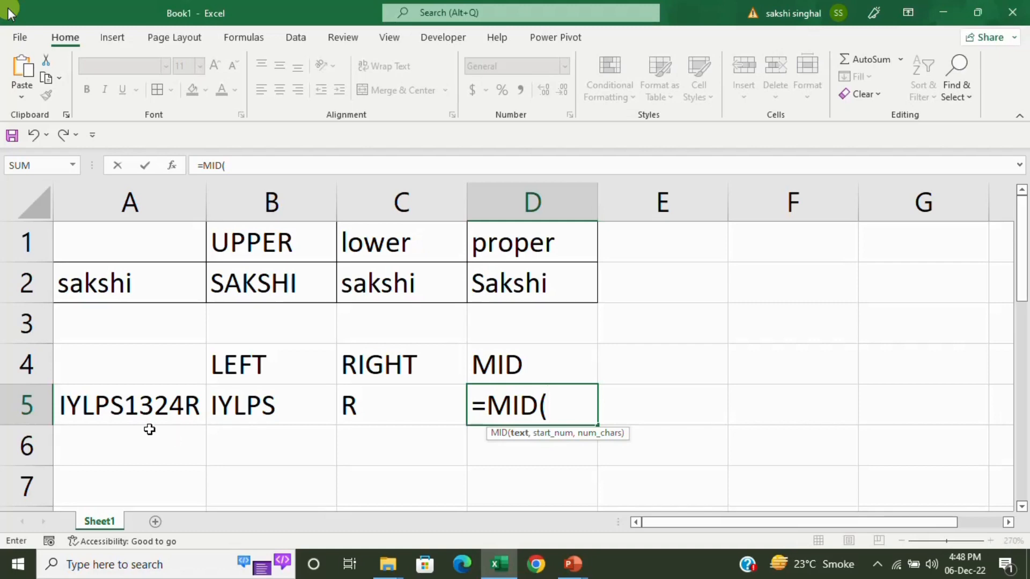
left_click(140, 413)
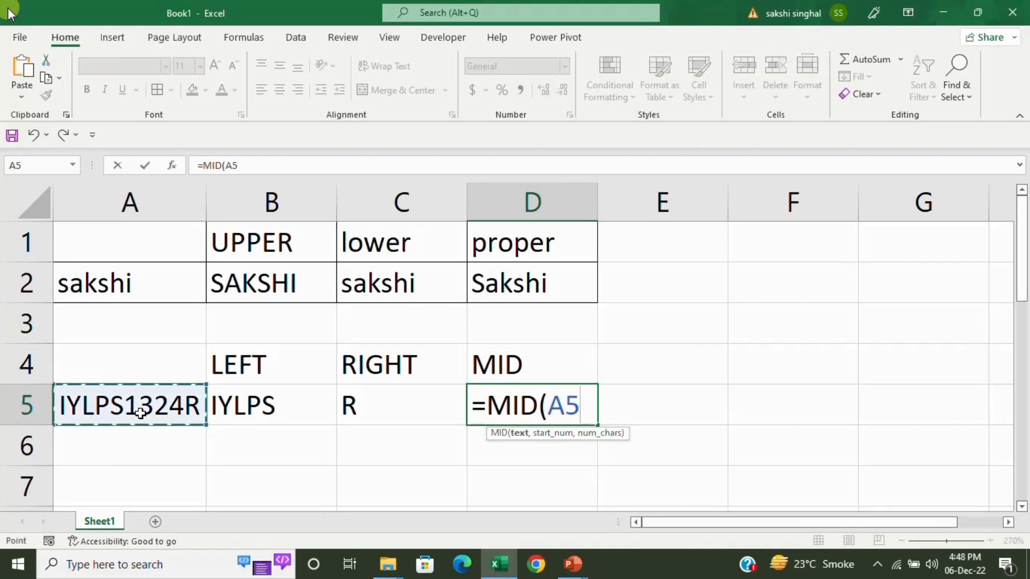
type(",")
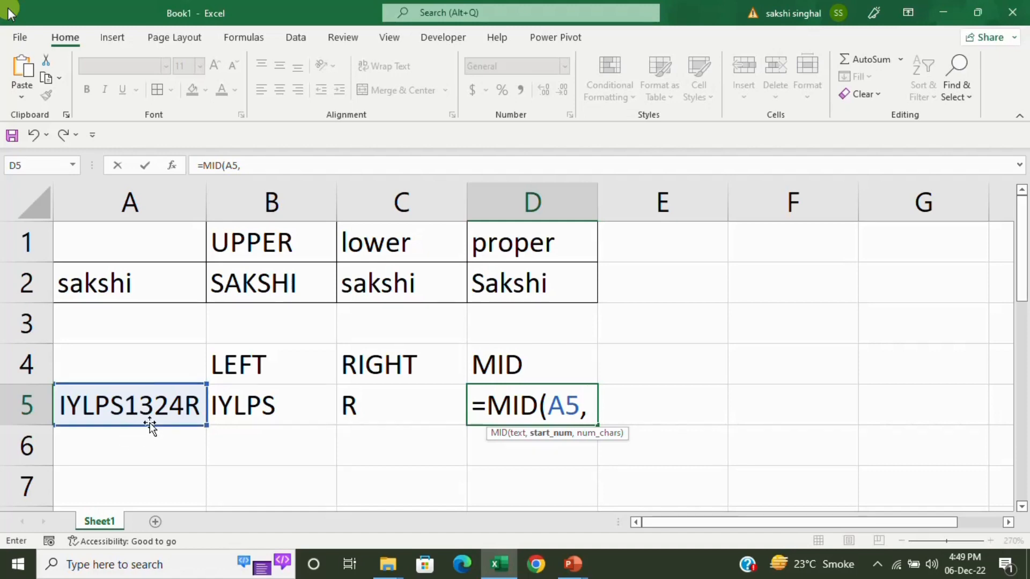
type("6")
type(",")
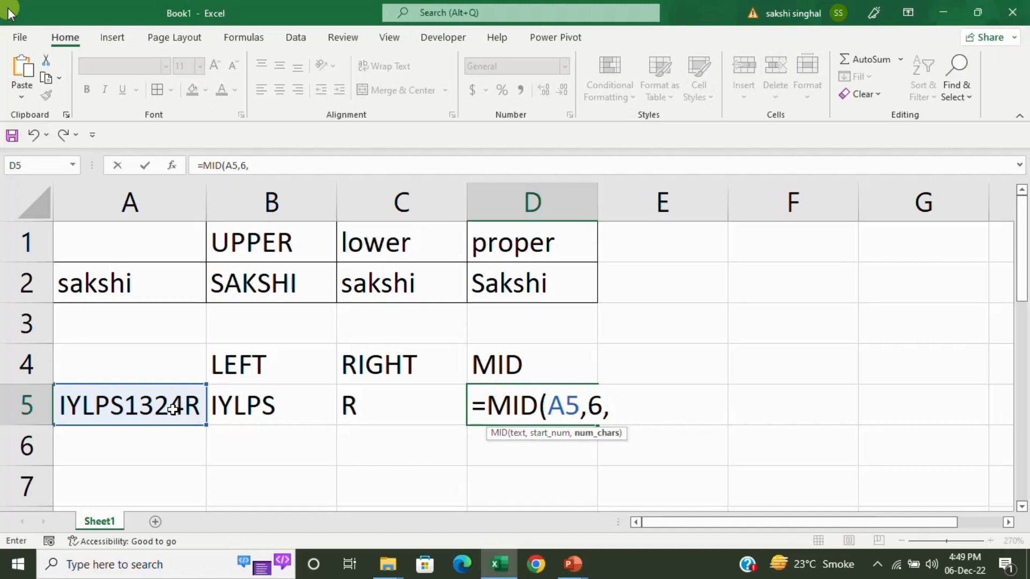
type("4")
key("Return")
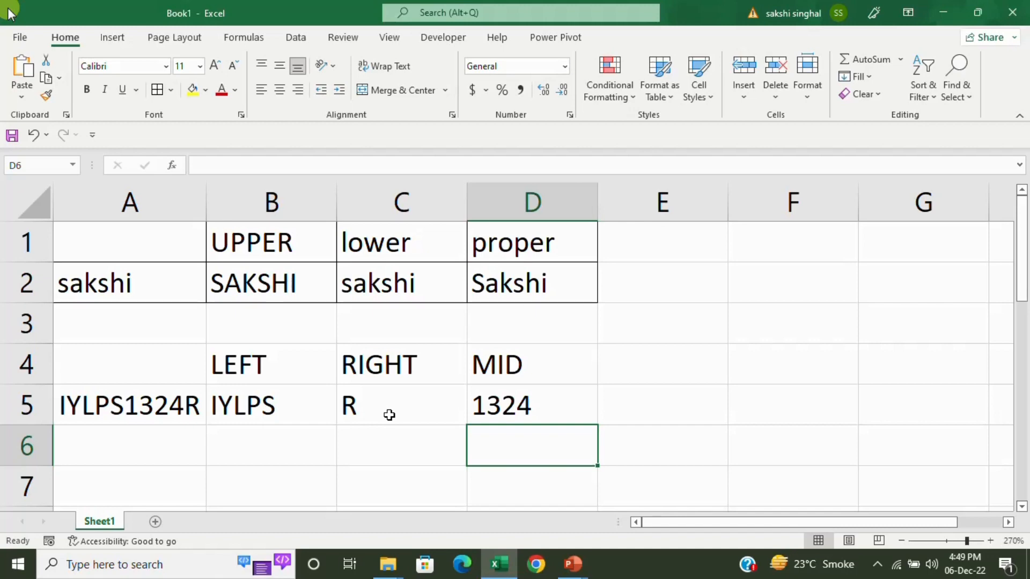
key("Left")
key("Left")
key("Left")
Enter the second sample code in A6, correcting a mistyped part.
type("09")
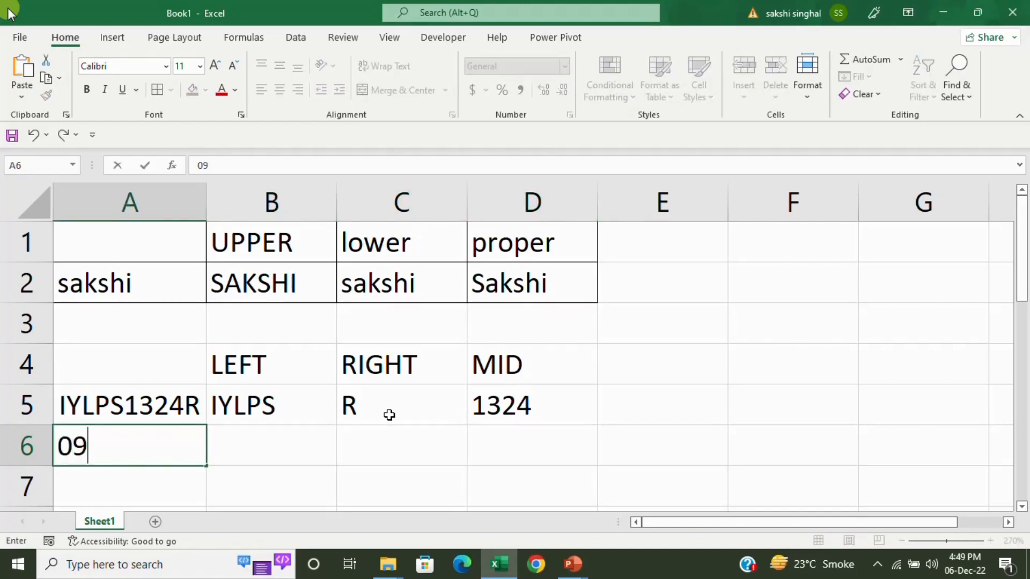
type("BBU")
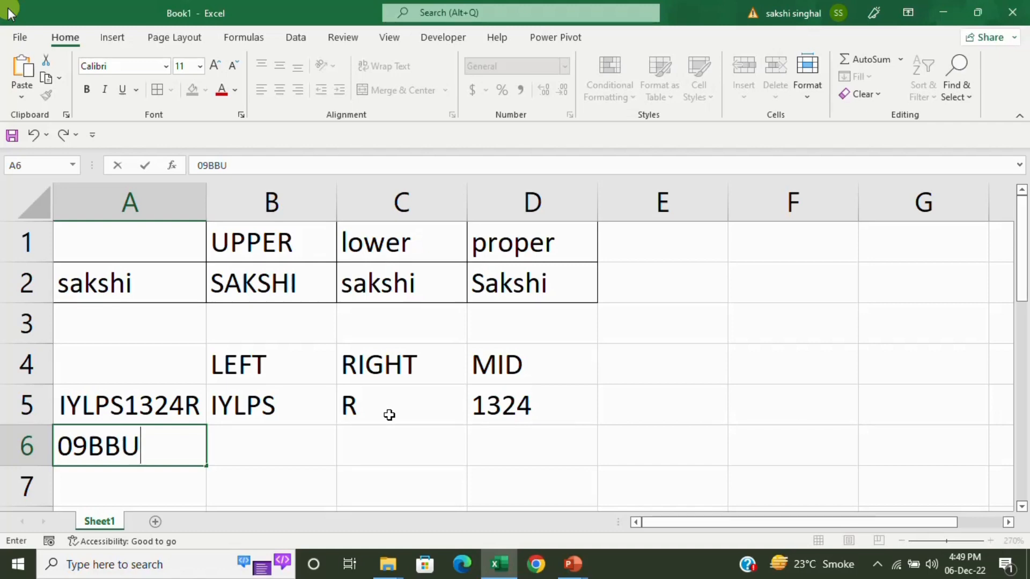
type("RK")
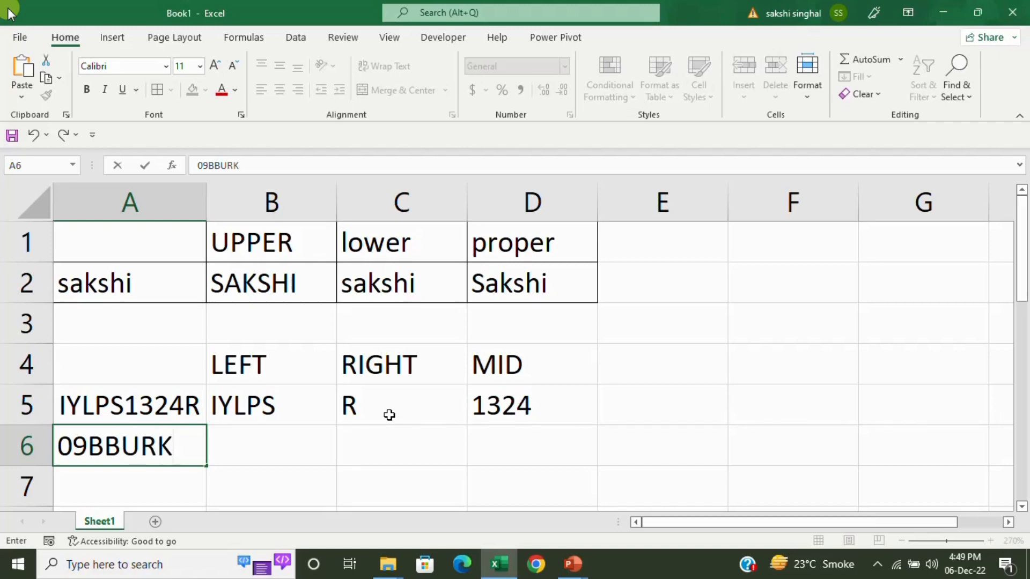
key("BackSpace")
key("BackSpace")
type("PT1234")
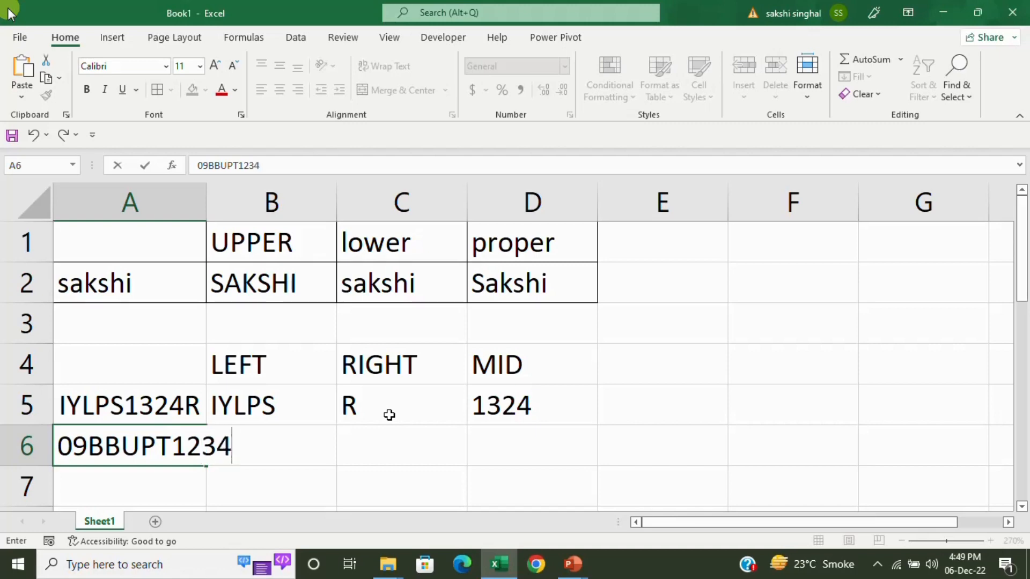
type("T1ZT")
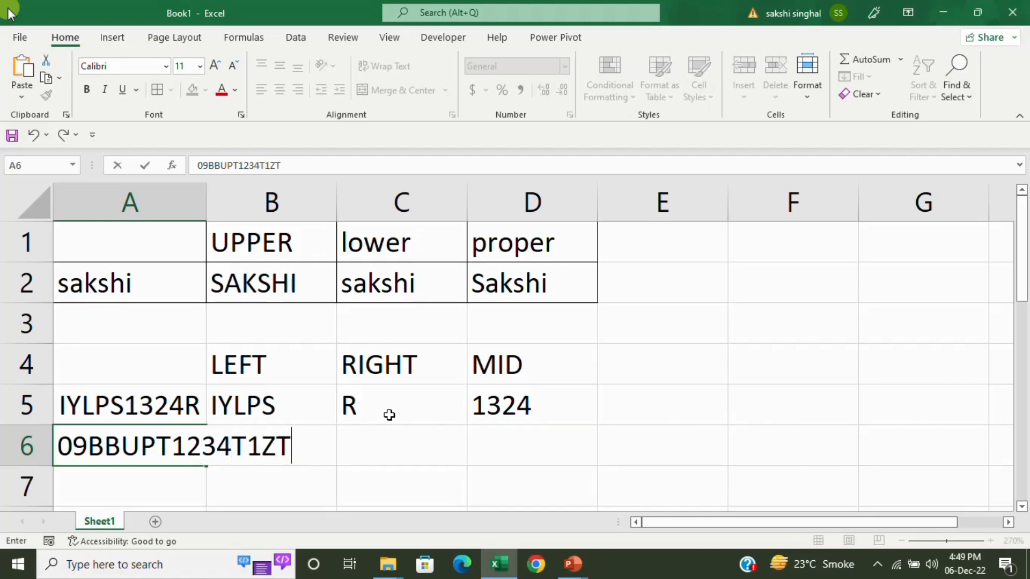
key("Return")
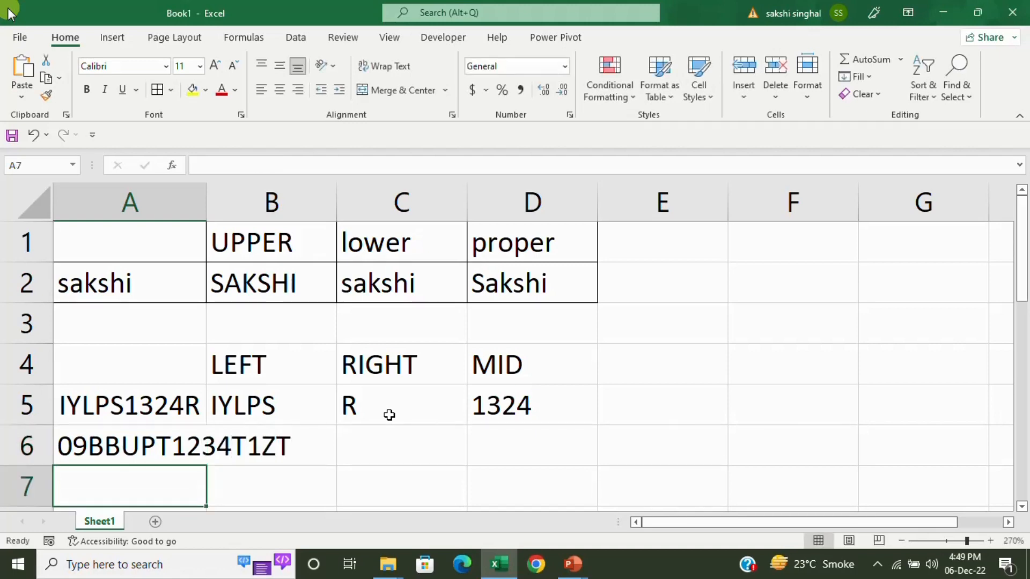
AutoFit column A's width so the long code fits.
key("Up")
key("alt+h")
key("o")
key("i")
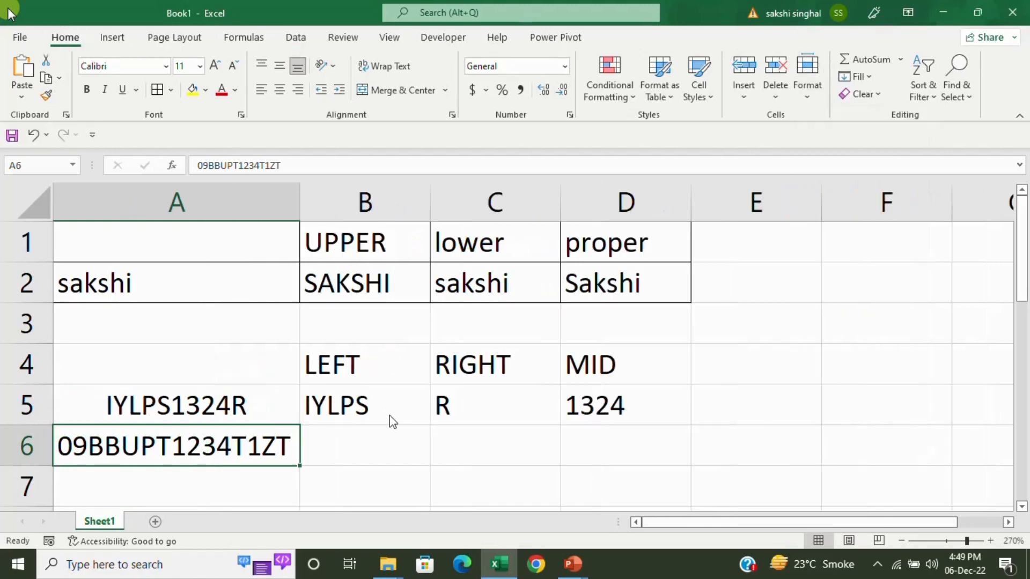
key("Right")
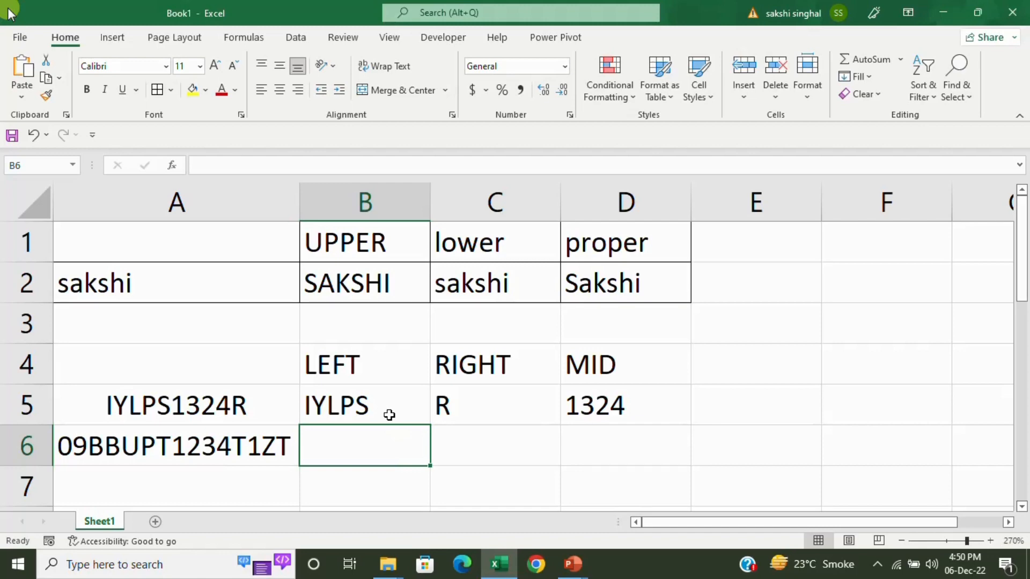
Enter =LEFT(A6,2) in B6, returning 09.
type("=LEFT(")
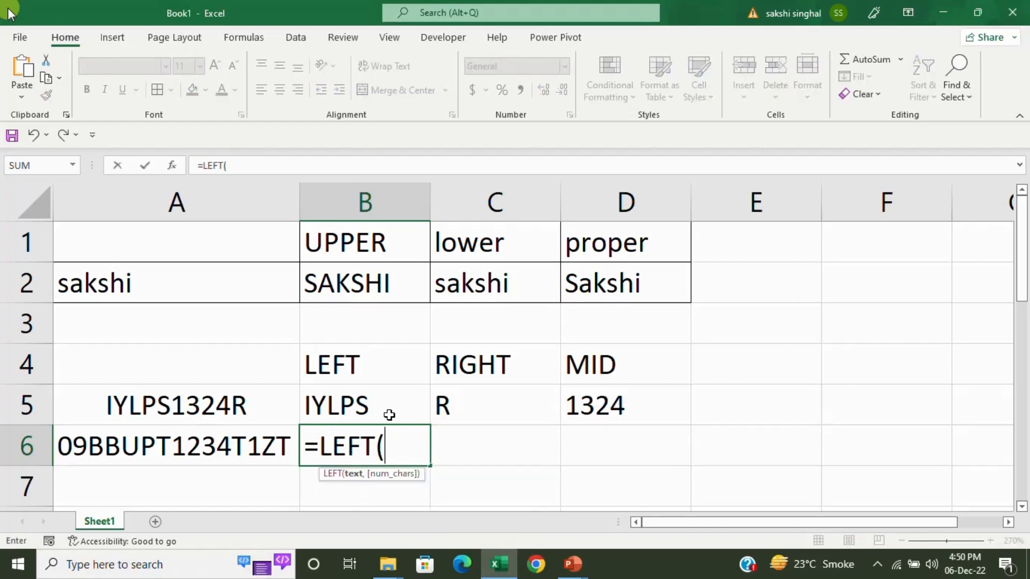
key("Left")
type(",2")
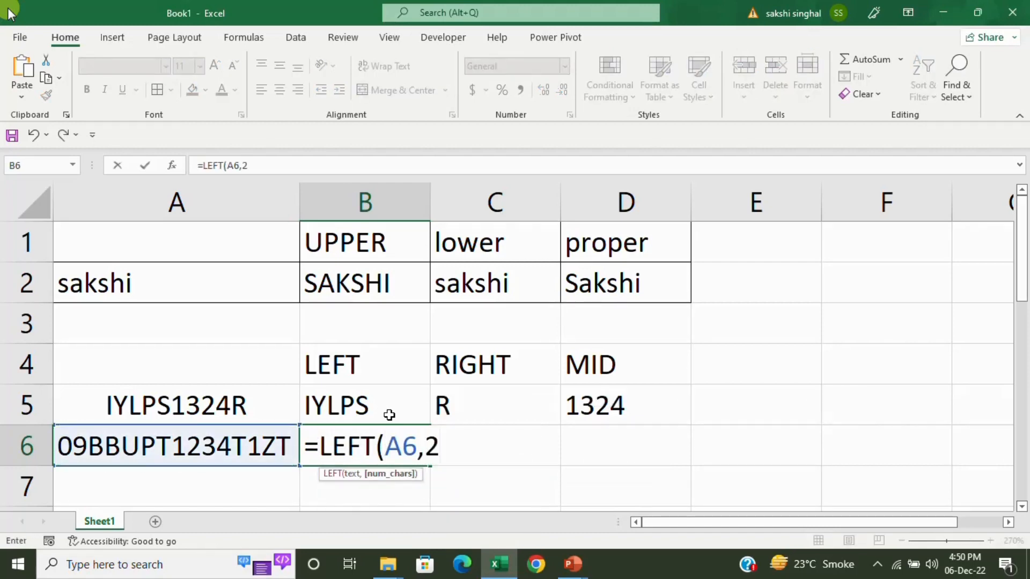
type(")")
key("Return")
key("Right")
key("Up")
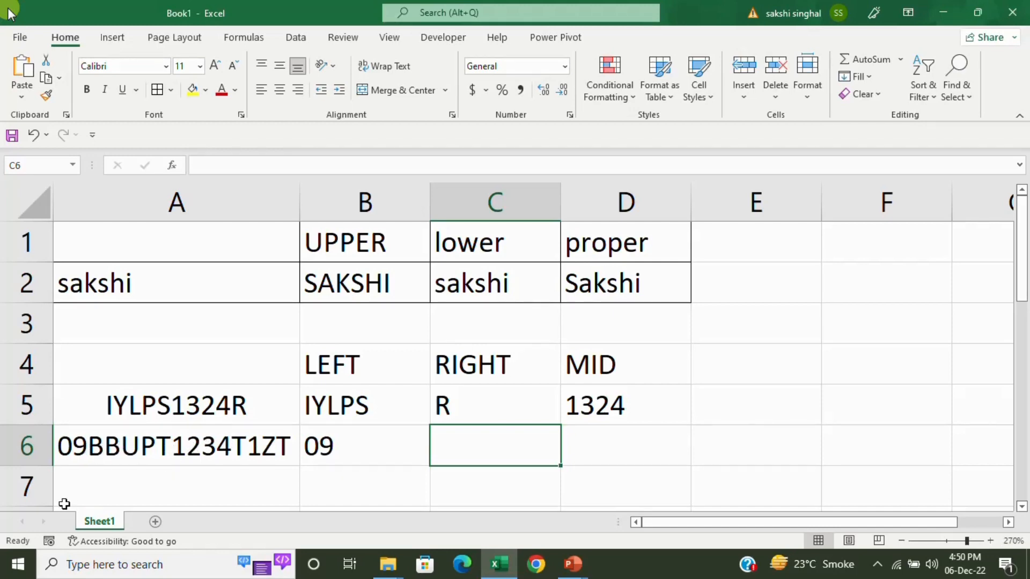
Enter =MID(A6,3,10) in D6 to extract ten characters from position 3.
left_click(592, 437)
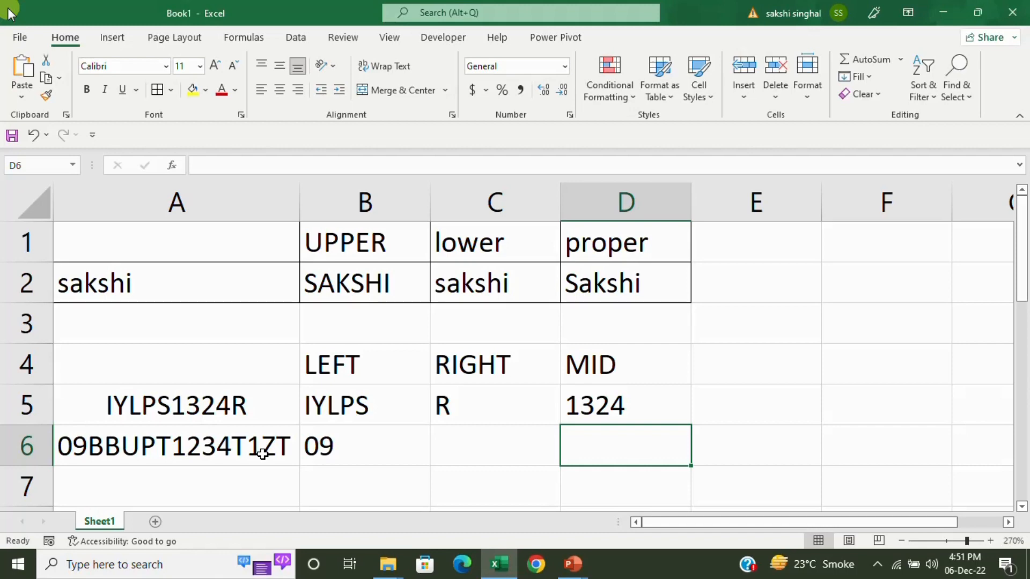
type("=")
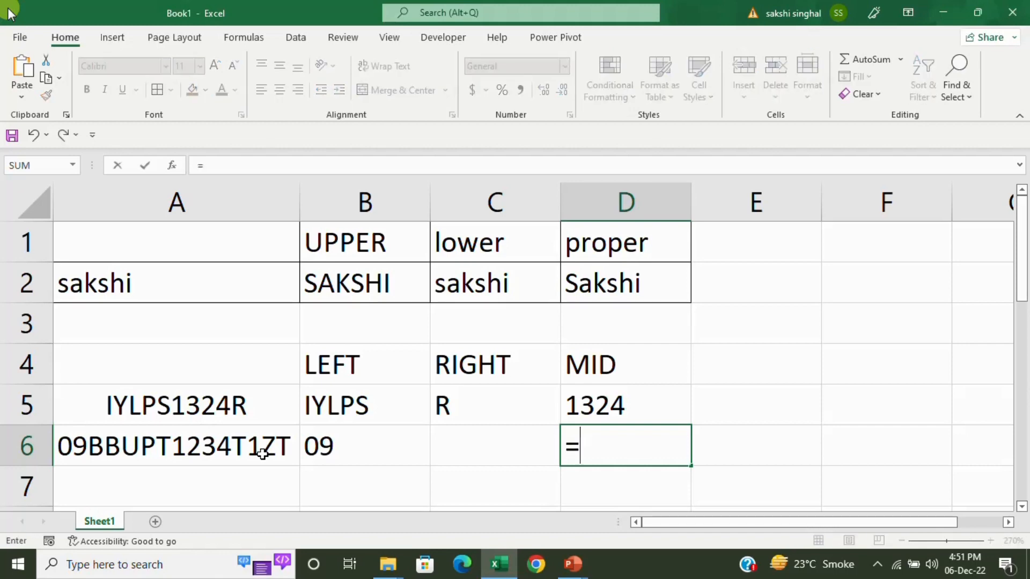
type("MID(")
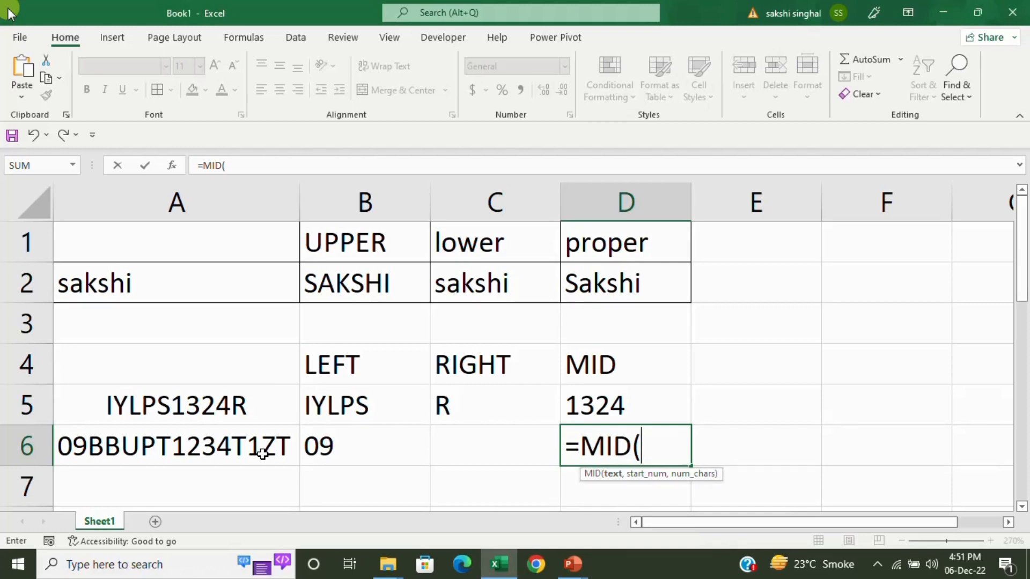
left_click(262, 454)
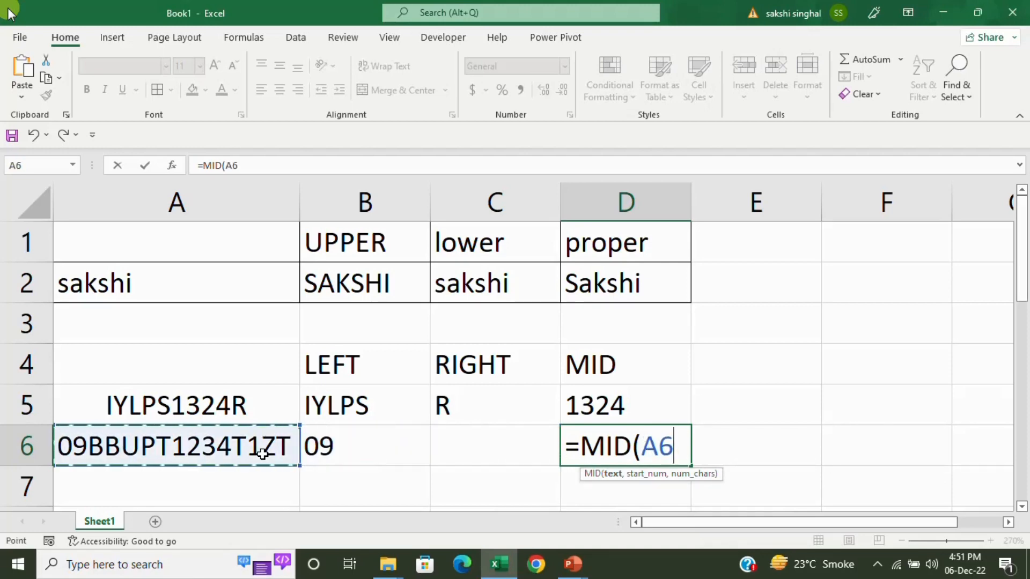
type(",")
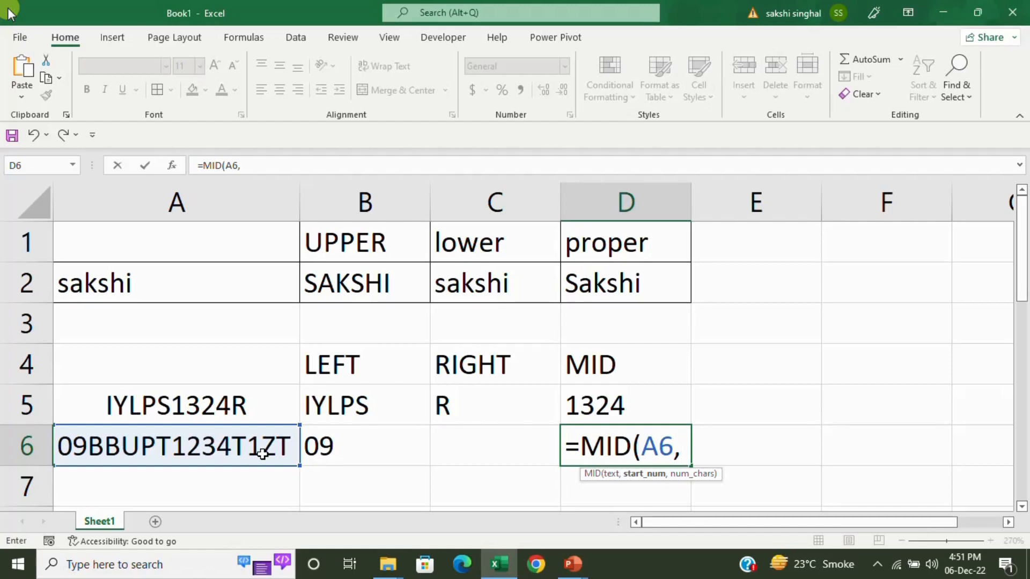
type("3,")
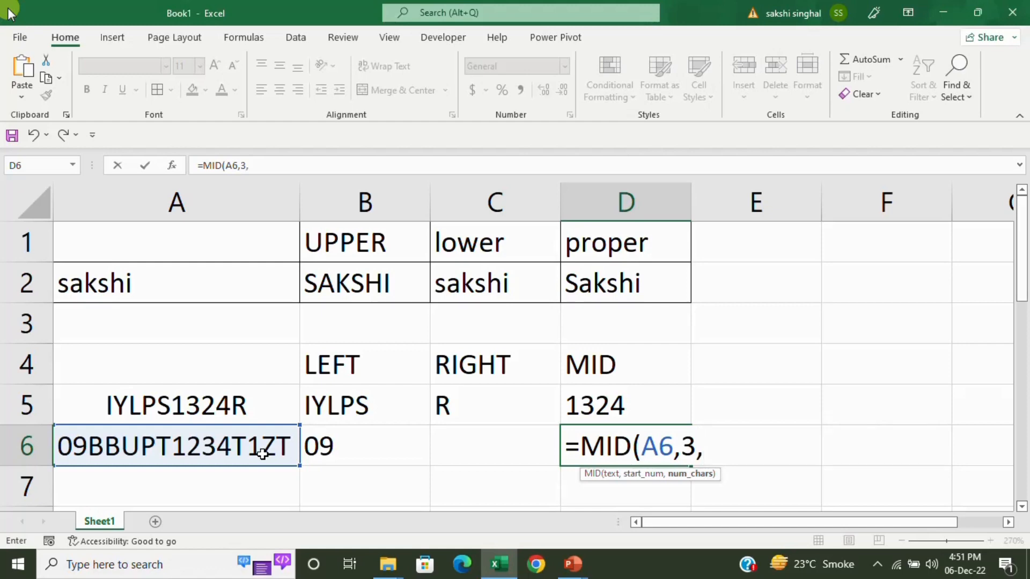
type("10")
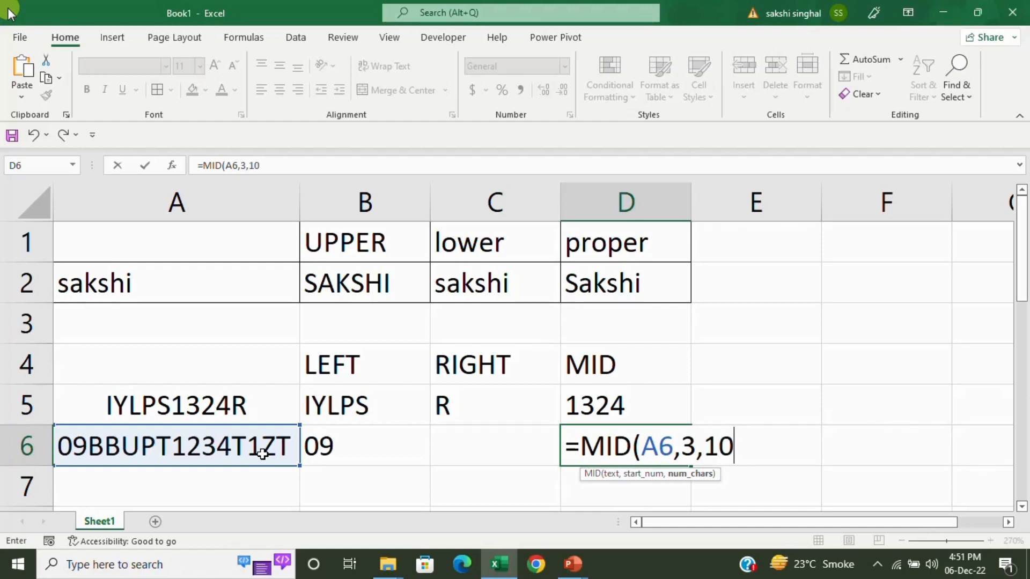
type(")")
key("Return")
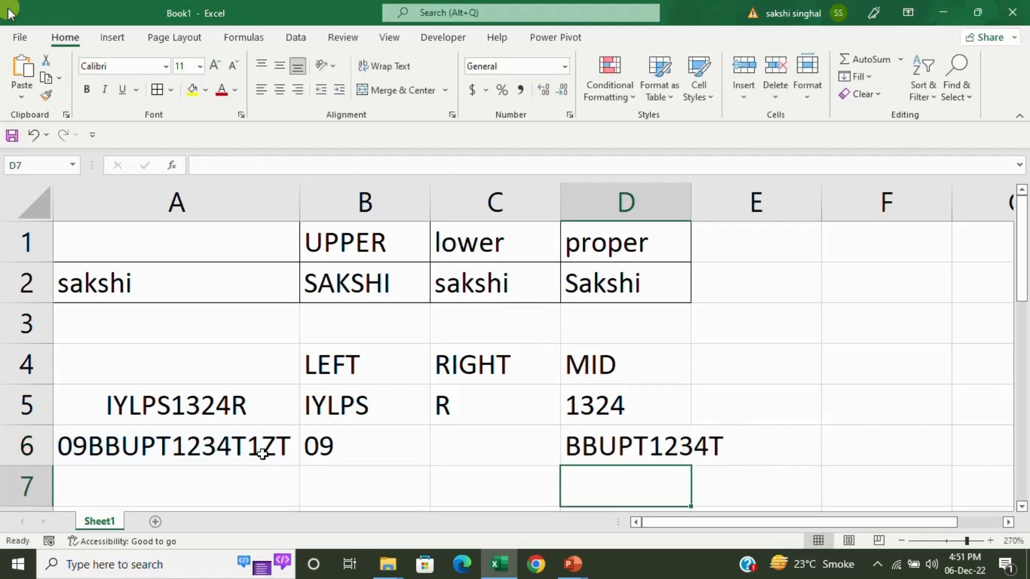
AutoFit column D's width to fit the MID result.
key("Up")
key("alt+h")
key("o")
key("i")
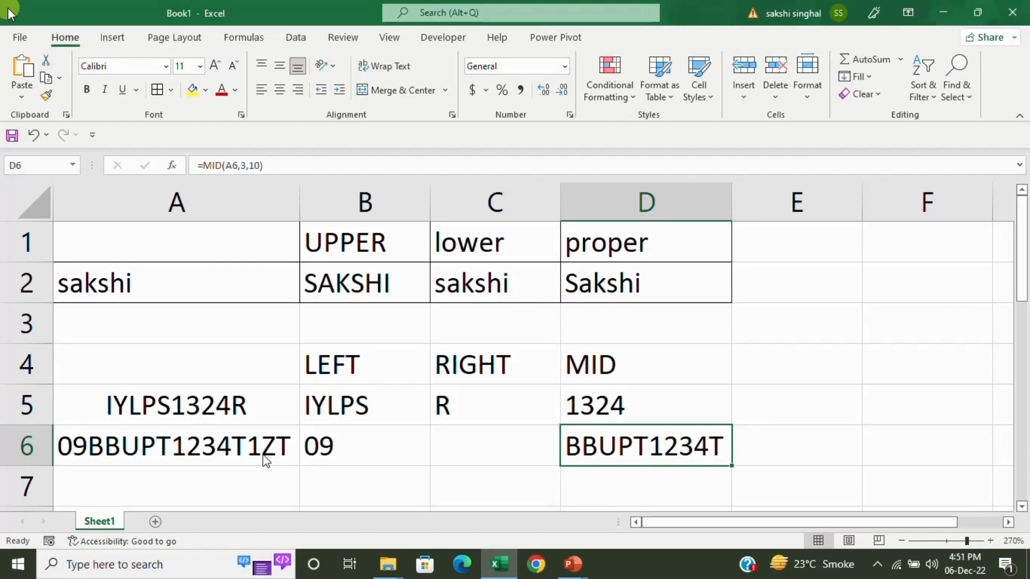
key("Left")
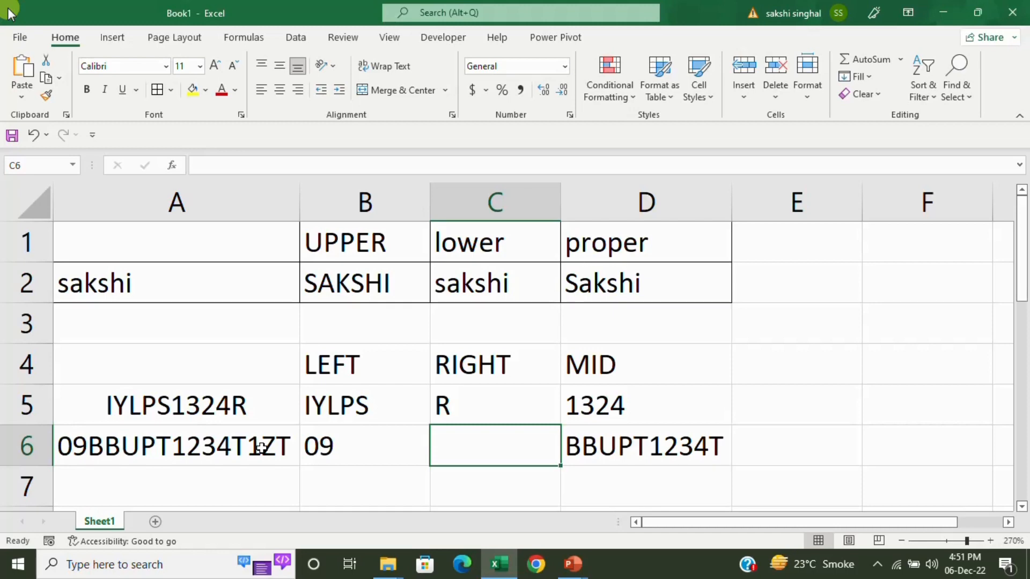
Enter =RIGHT(A6,3) in C6 so it returns the code's last three characters, 1ZT.
type("=RIGHT")
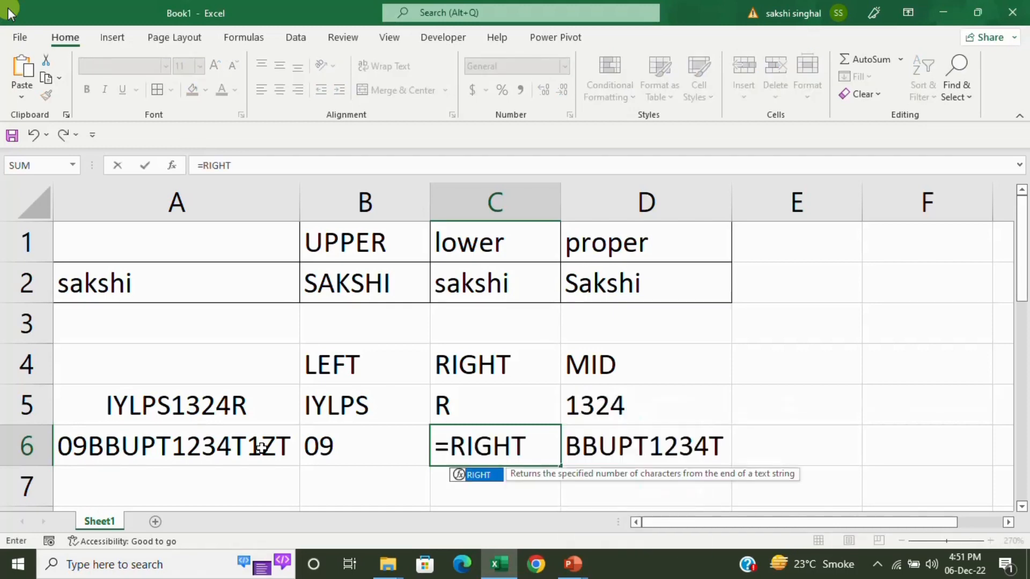
type("(")
key("Left")
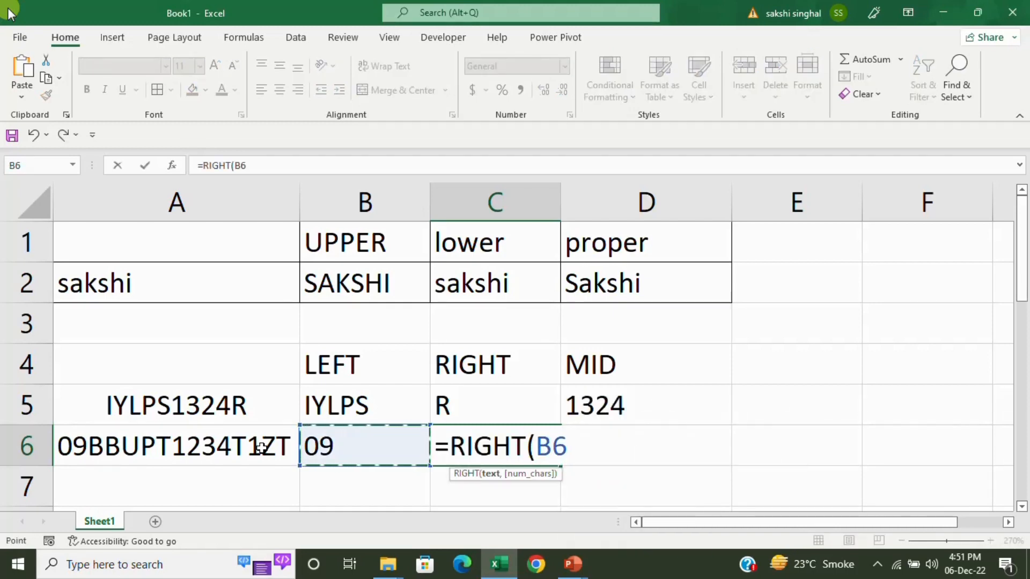
key("Left")
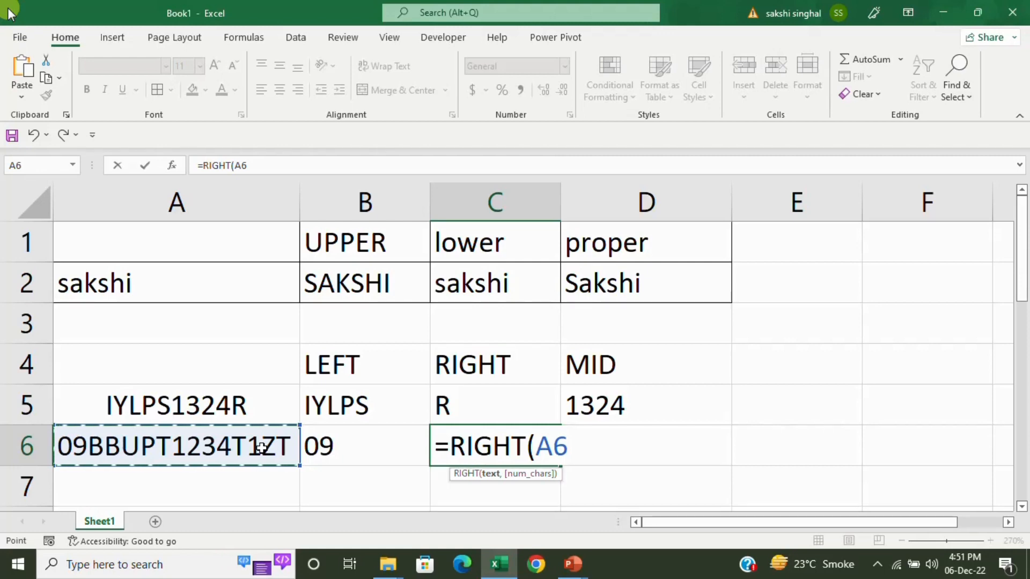
type(",")
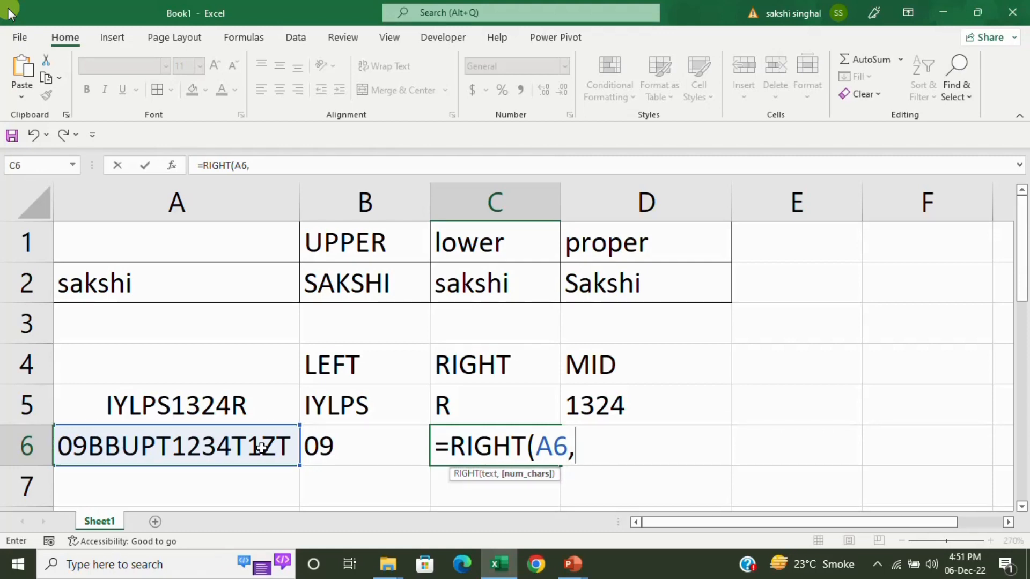
type("3)")
key("Return")
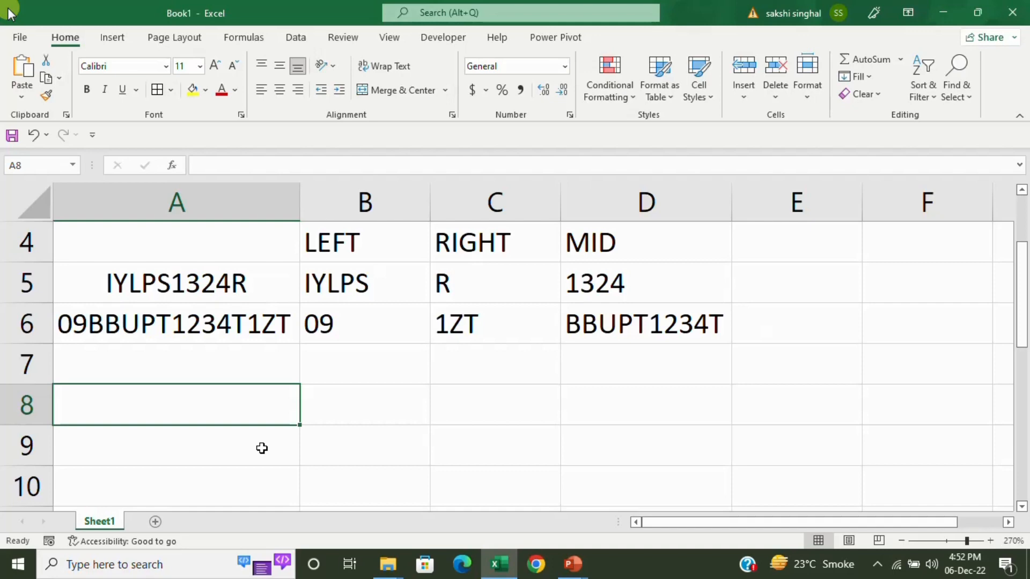
Enter four versions of a full name in A9:A12: no space, one space, and extra spaces.
left_click(262, 448)
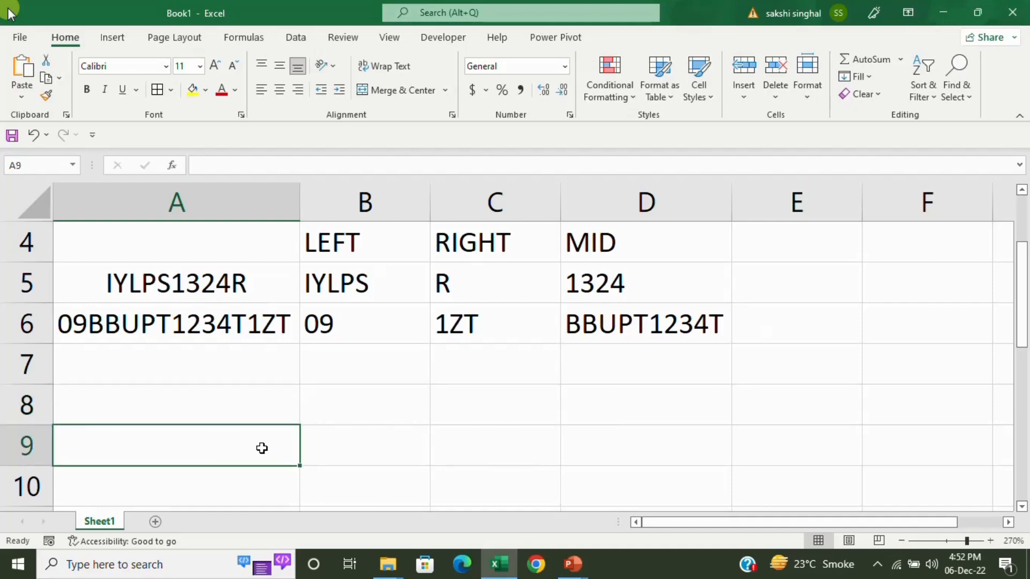
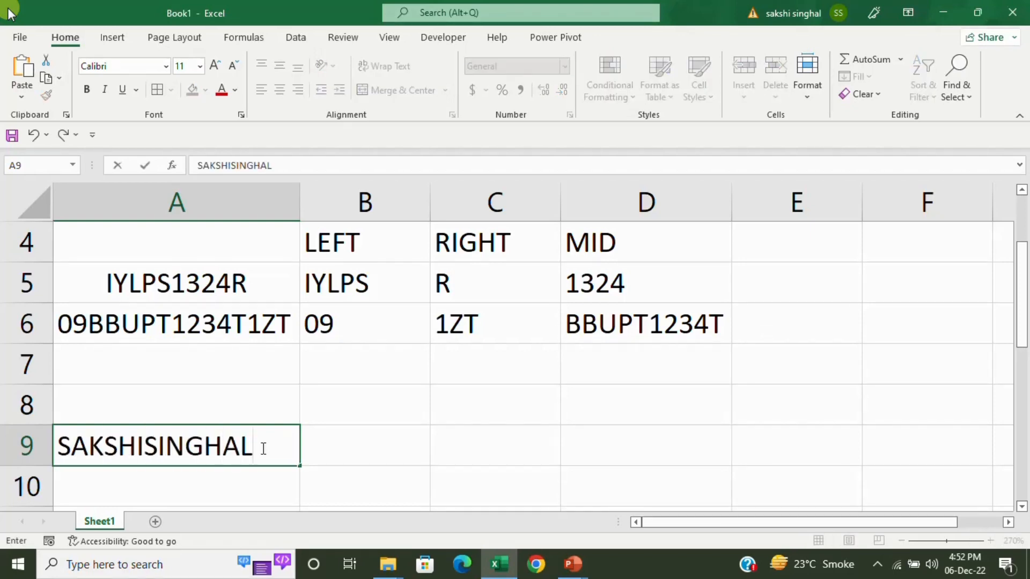
key("Return")
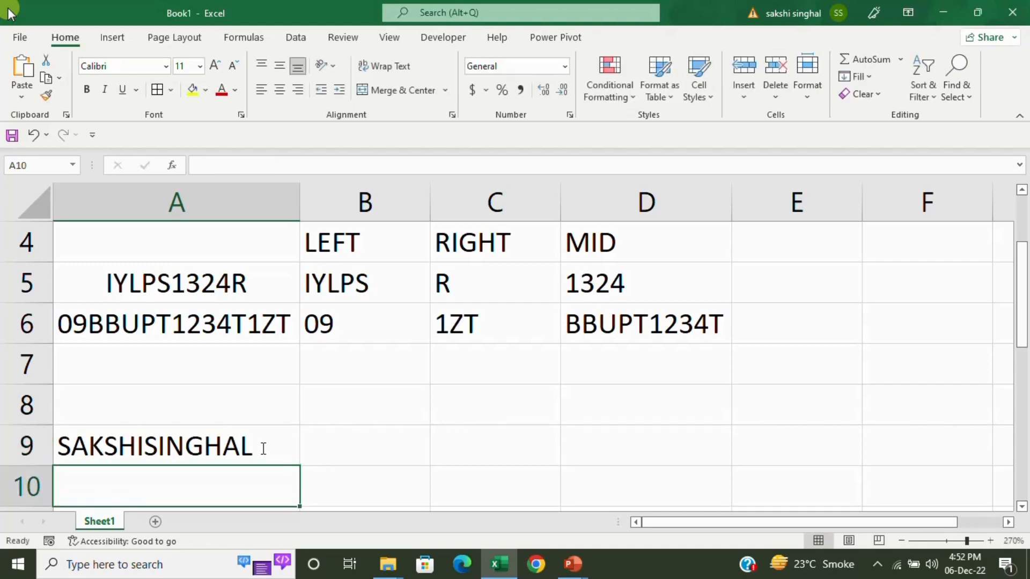
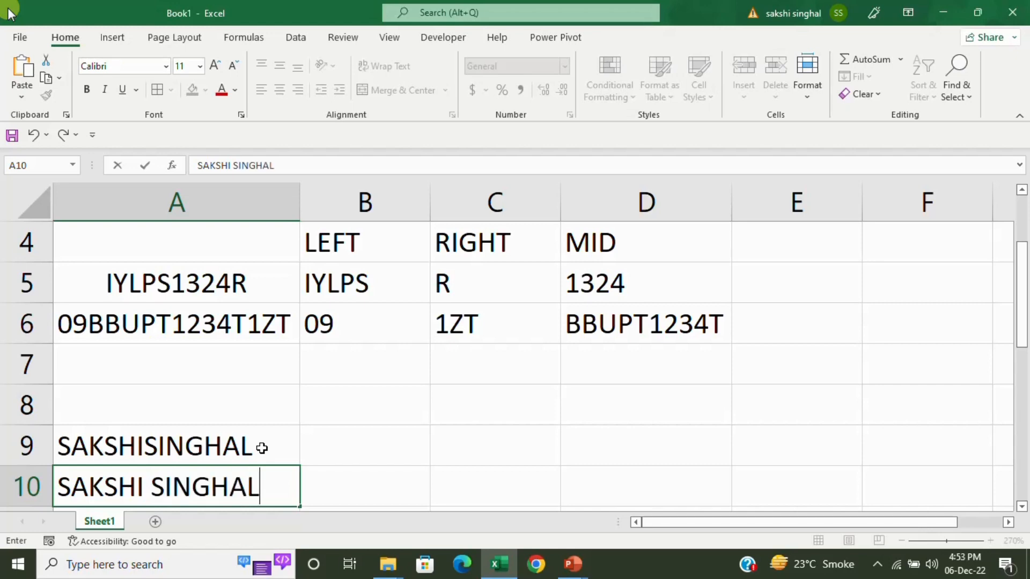
key("Return")
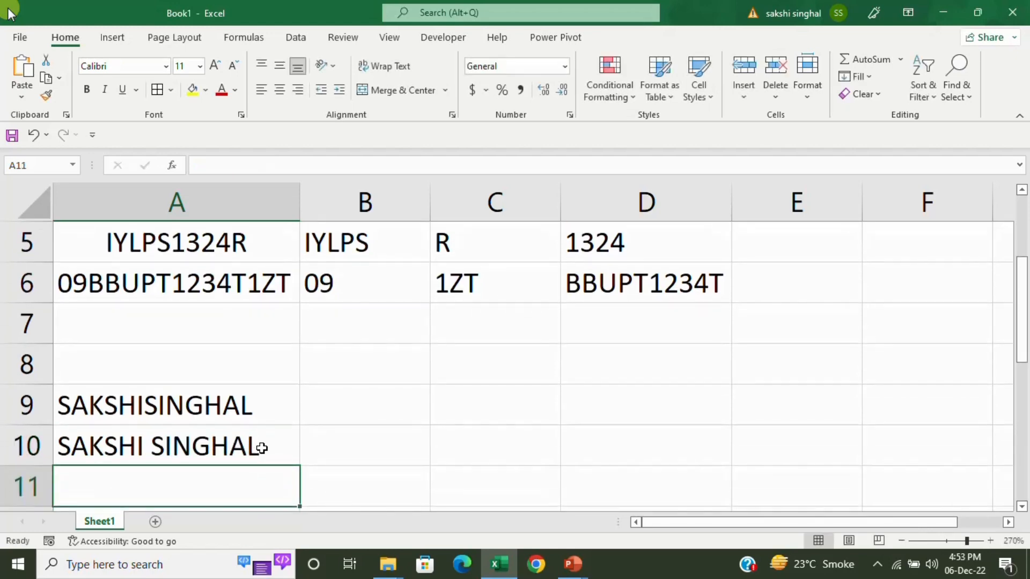
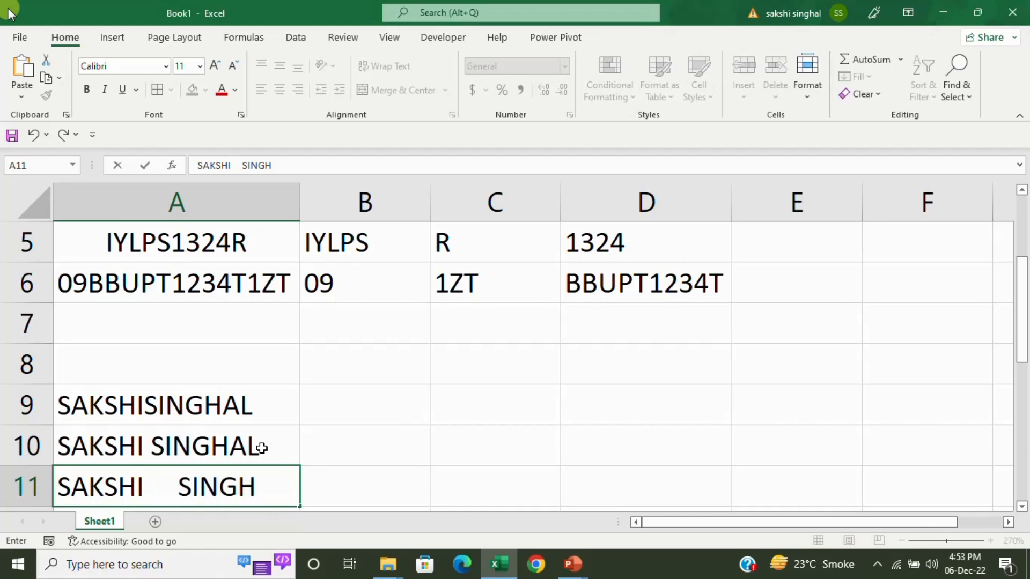
key("Return")
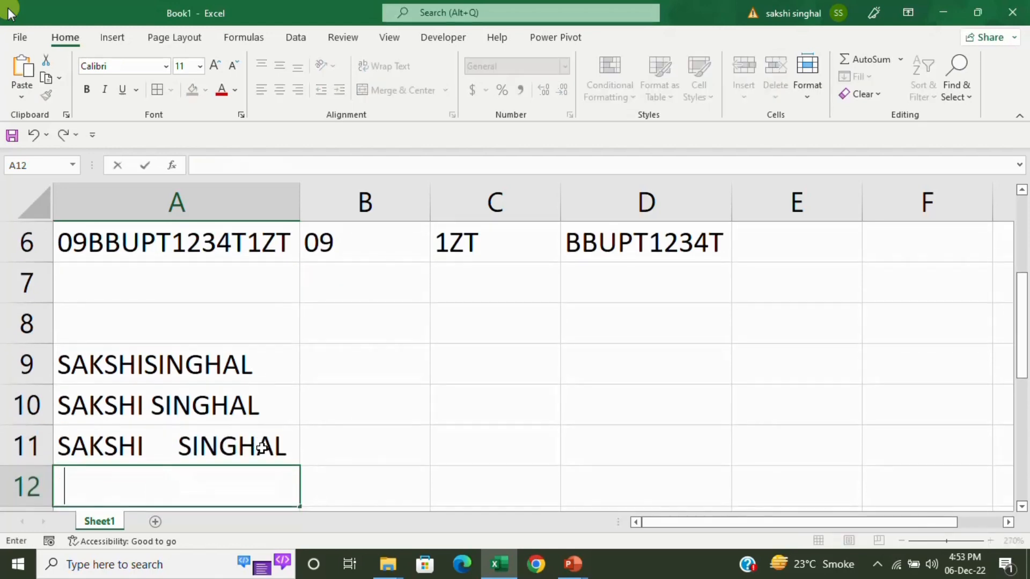
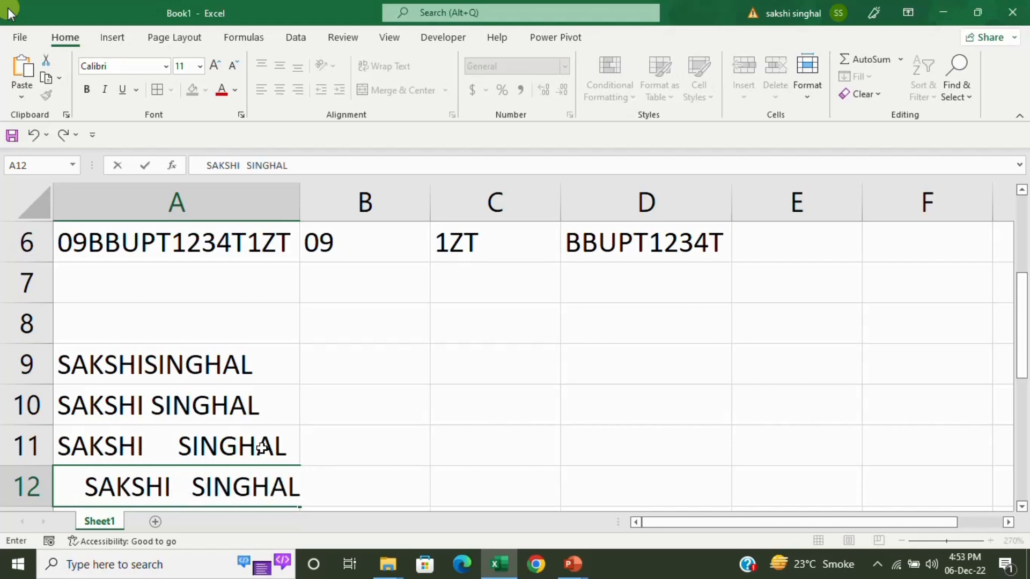
key("Return")
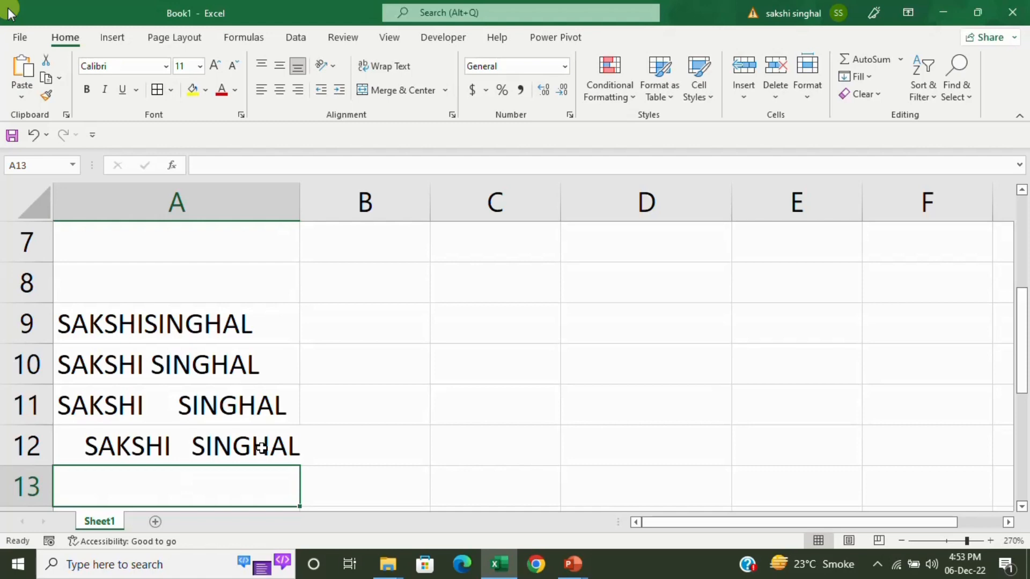
Autofit column A to the longest name.
left_click(261, 448)
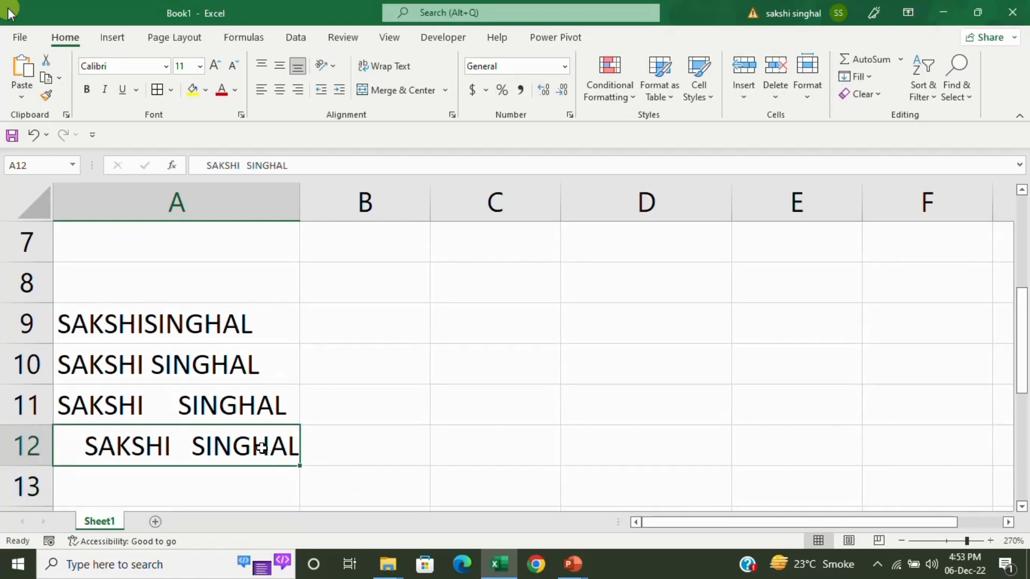
double_click(302, 194)
left_click(386, 274)
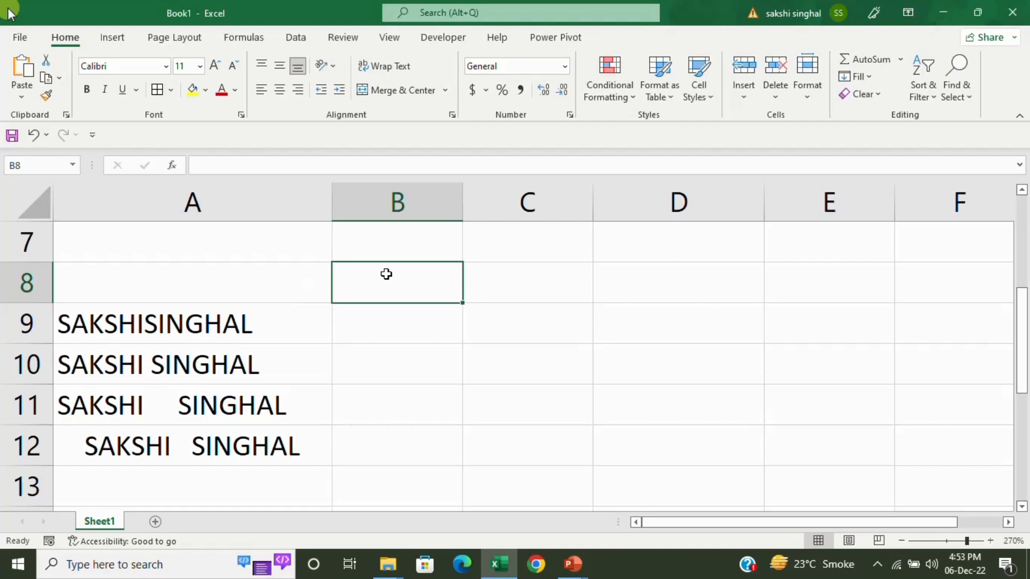
Put the heading LEN in B8, correcting the LN typo.
type("LN")
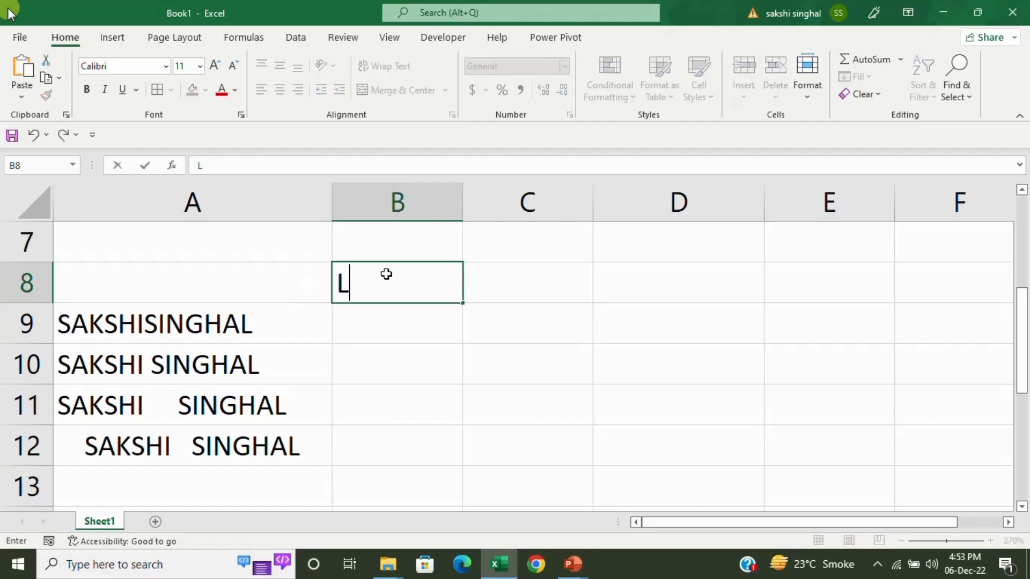
key("Return")
left_click(386, 274)
double_click(387, 274)
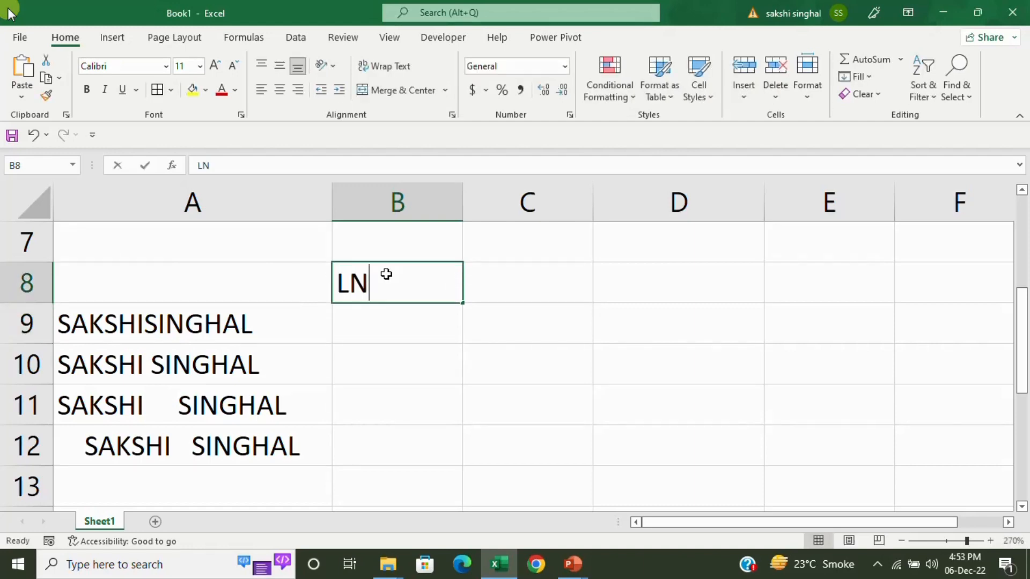
key("BackSpace")
type("EN")
key("Return")
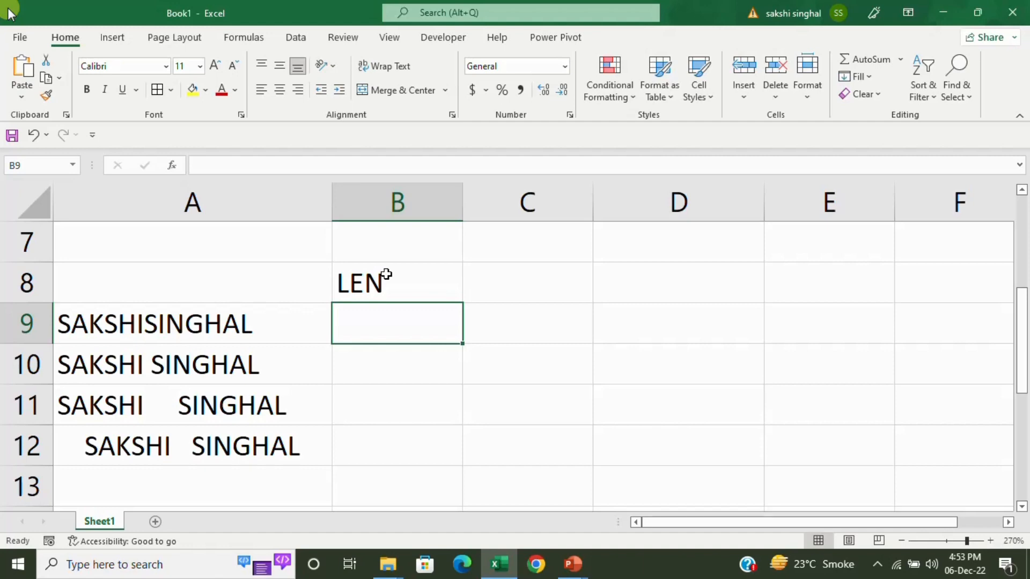
Enter =LEN(A9) in B9 and fill it down to B12, giving 13, 14, 18 and 23.
type("=")
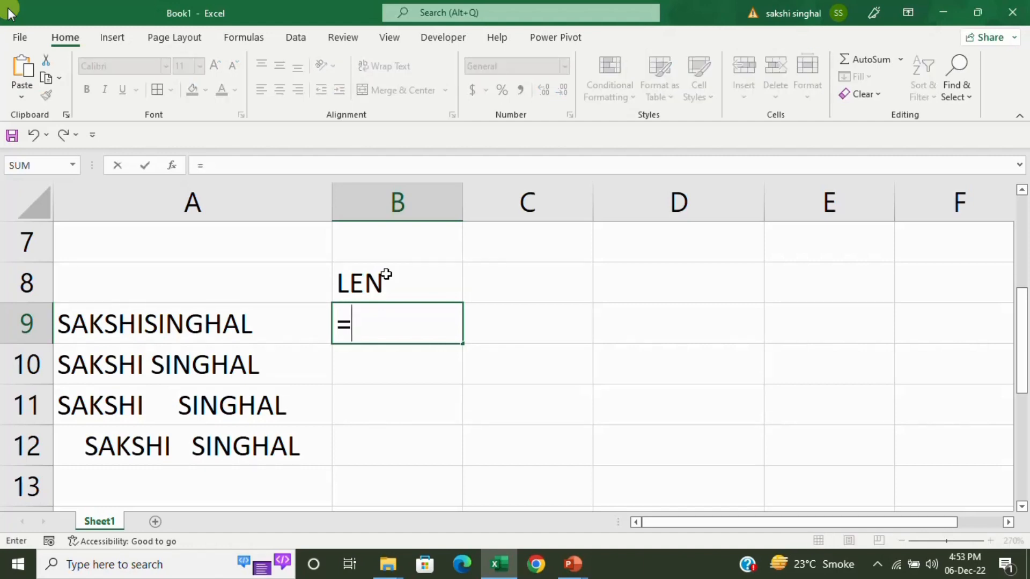
key("Left")
key("BackSpace")
key("BackSpace")
type("LEN(")
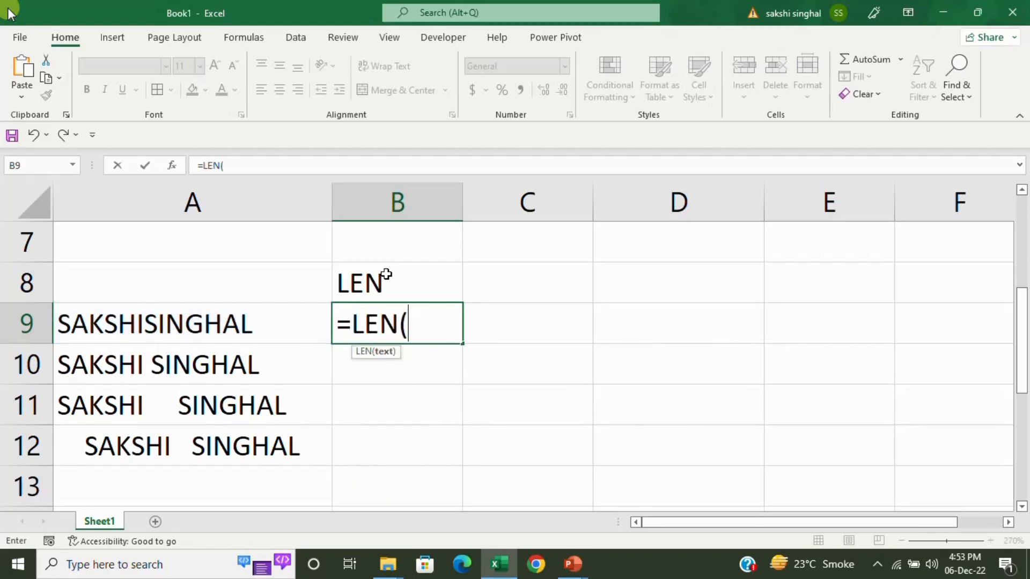
key("Left")
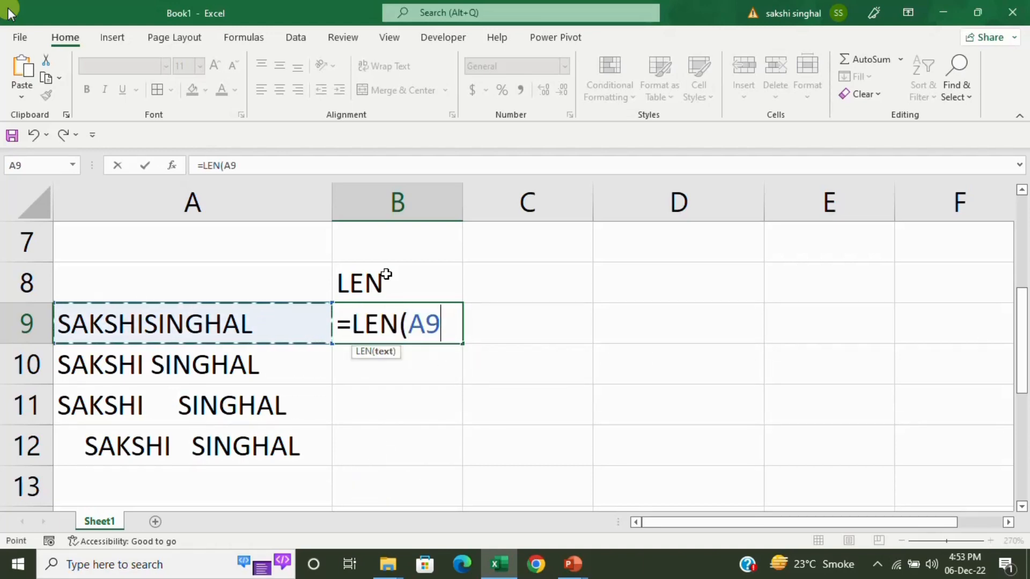
type(")")
key("Return")
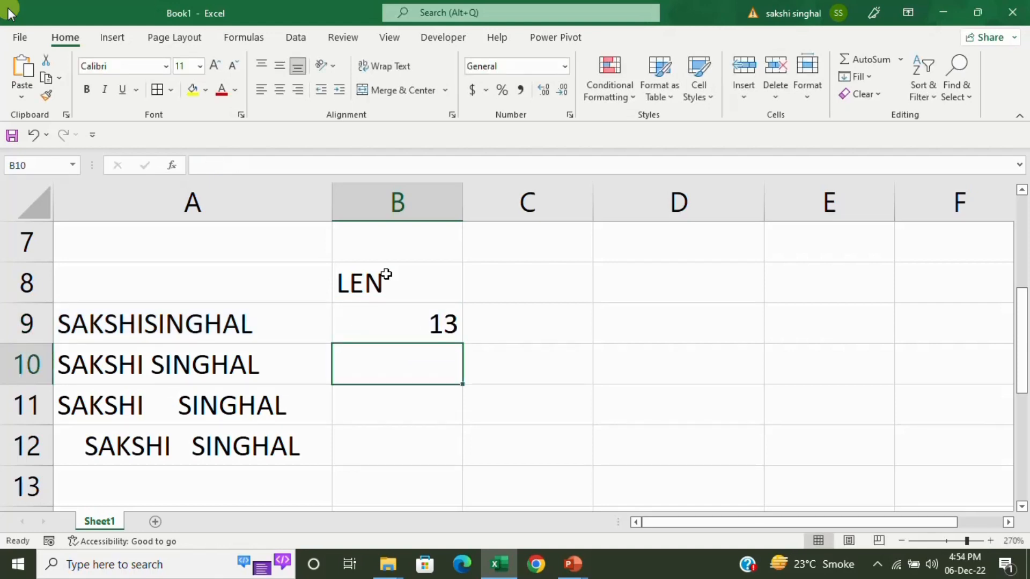
left_click(429, 335)
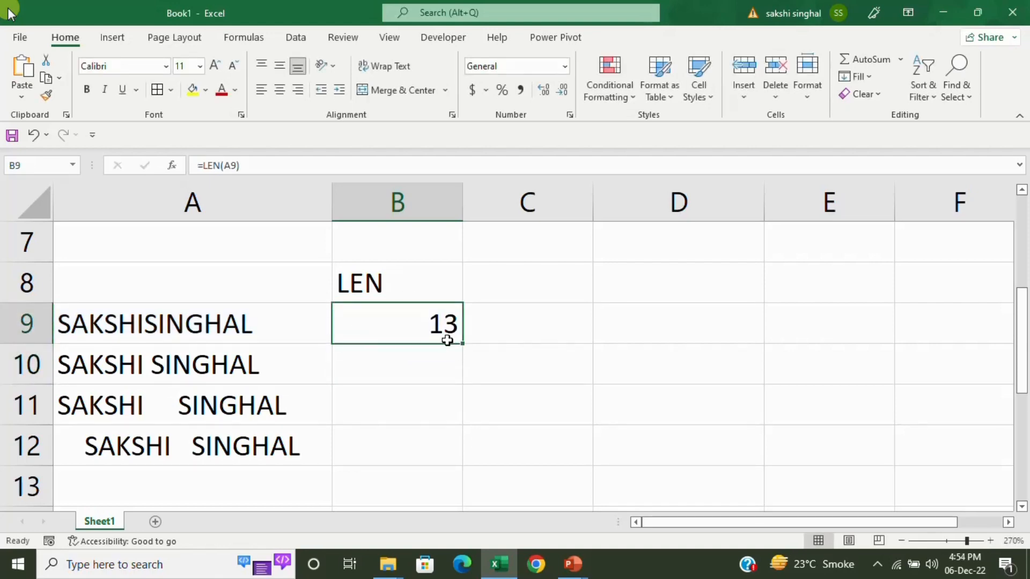
double_click(460, 347)
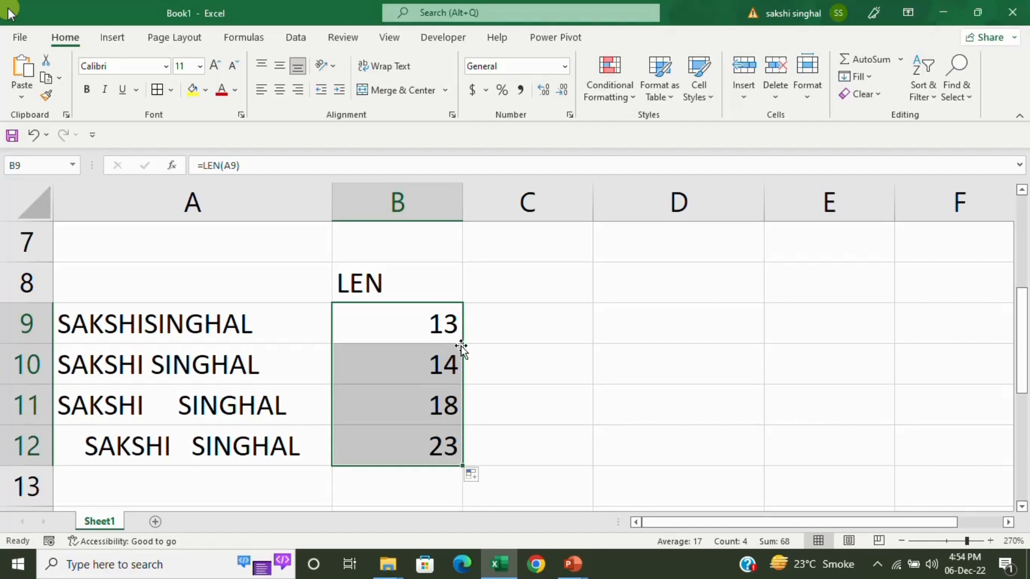
left_click(214, 359)
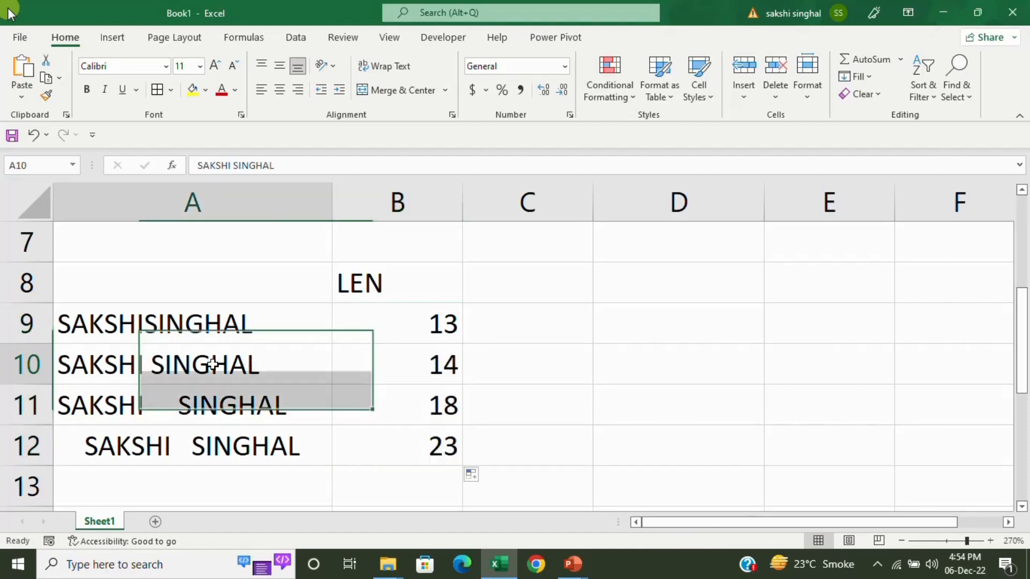
left_click(392, 379)
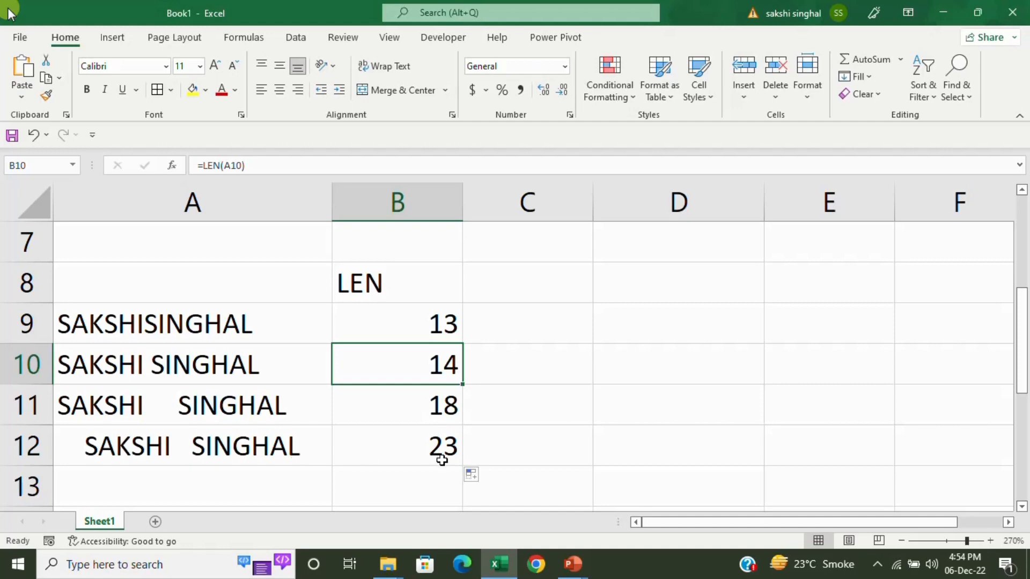
left_click(504, 283)
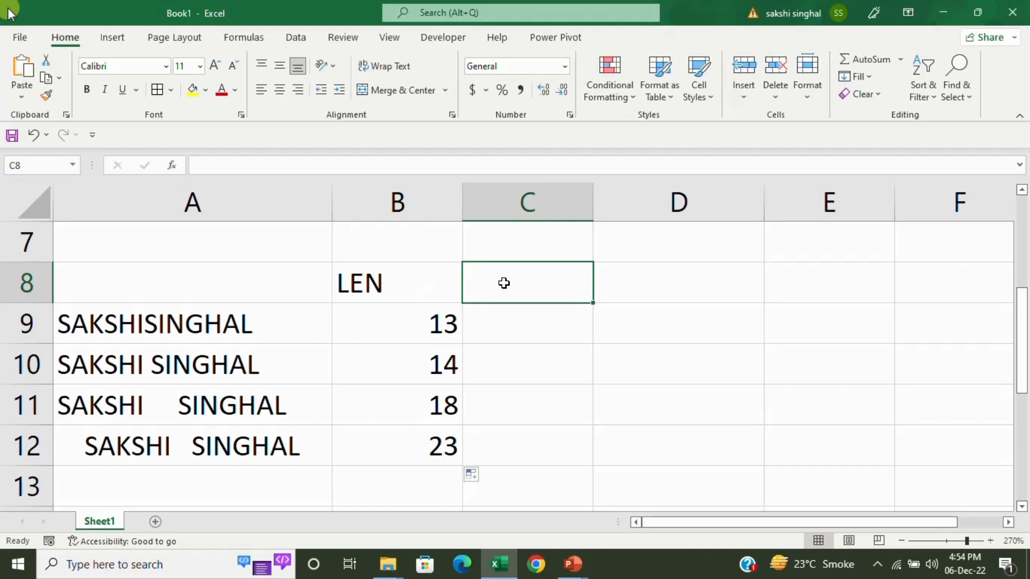
Add a TRIM heading in C8 and enter =TRIM(A9) in C9.
type("TRIM")
key("Return")
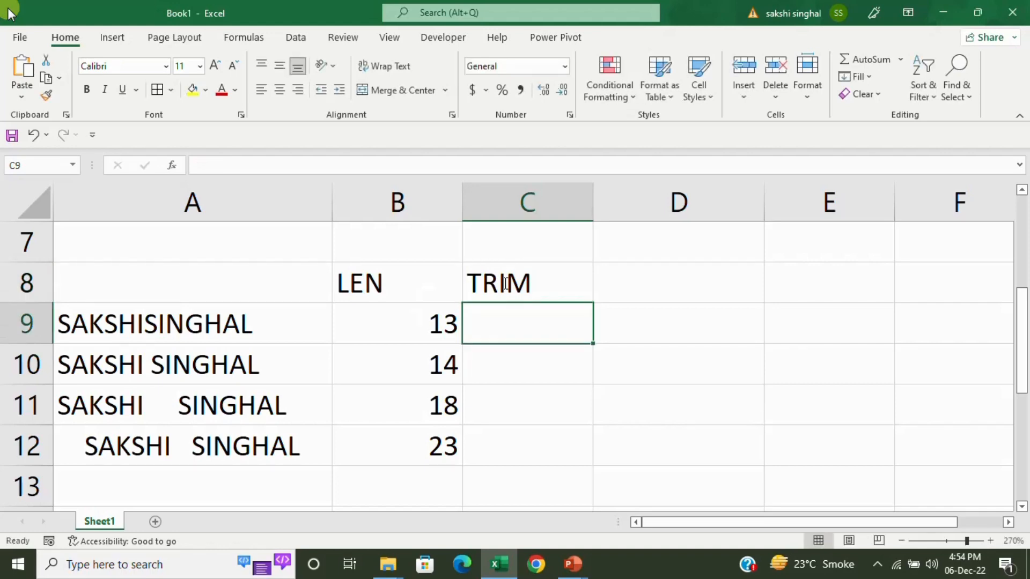
type("=TRIM(")
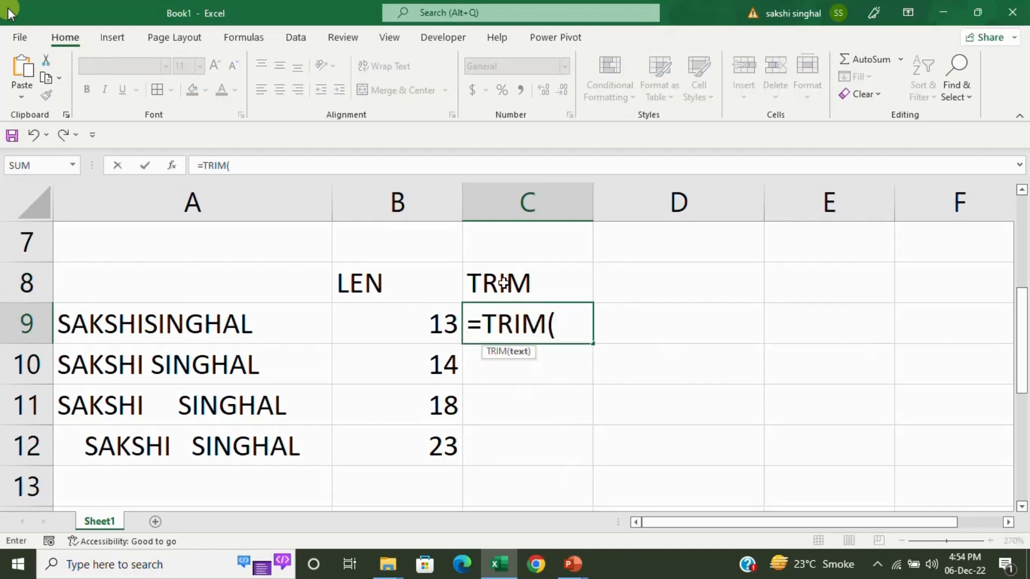
left_click(228, 336)
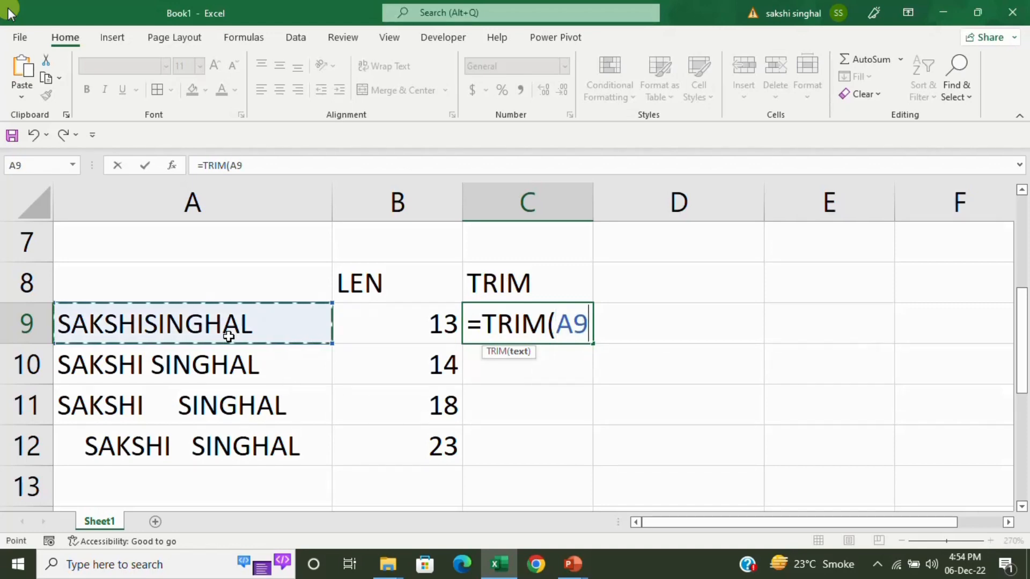
type(")")
key("Return")
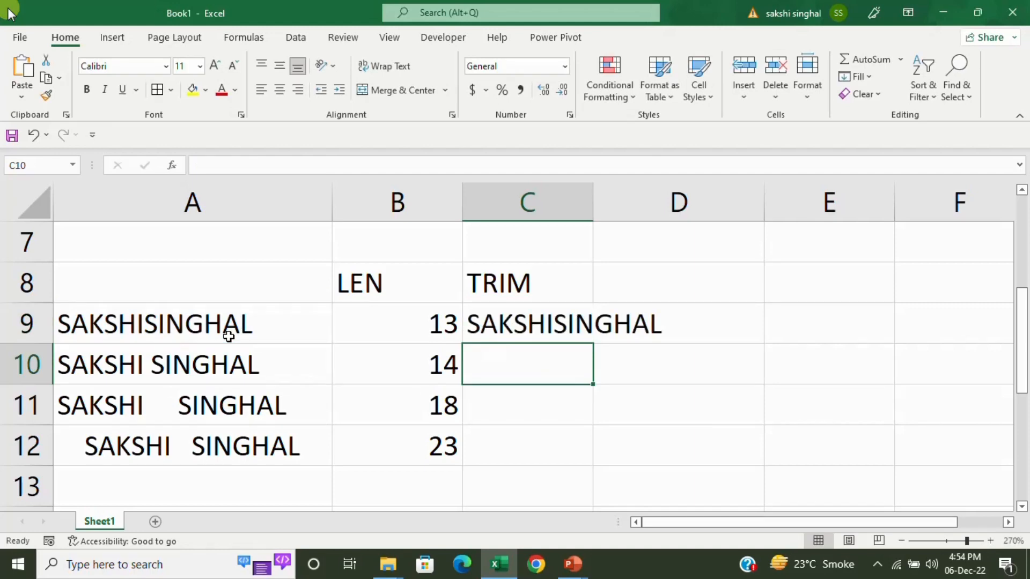
Fill the TRIM formula down to C12 and autofit column C.
left_click(591, 320)
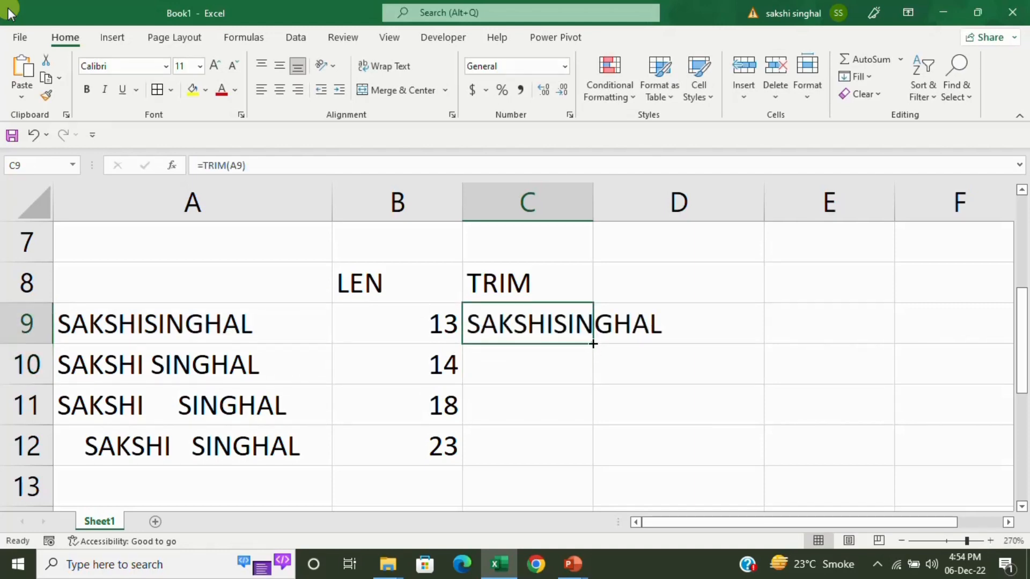
left_click_drag(593, 344, 595, 464)
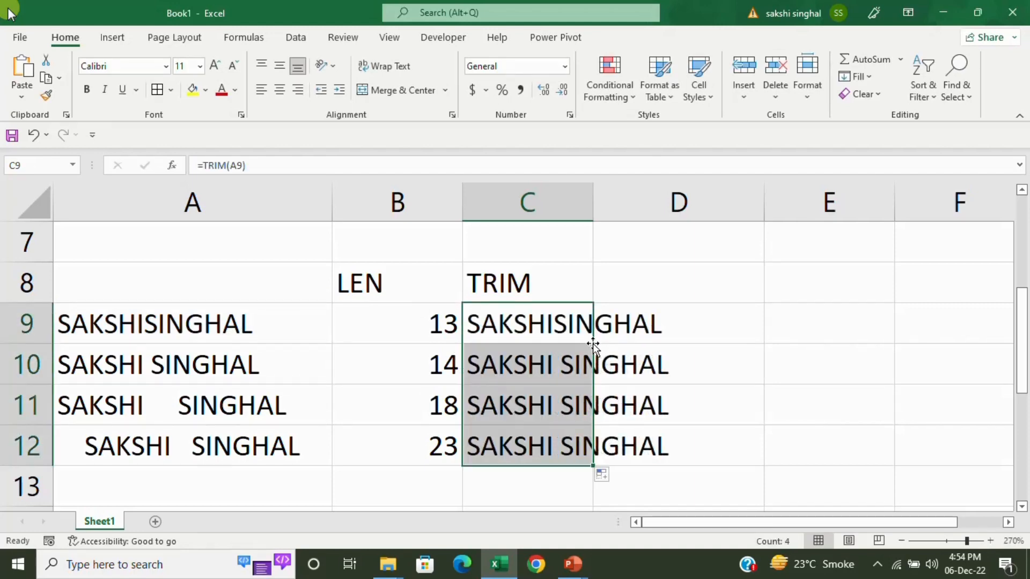
double_click(592, 204)
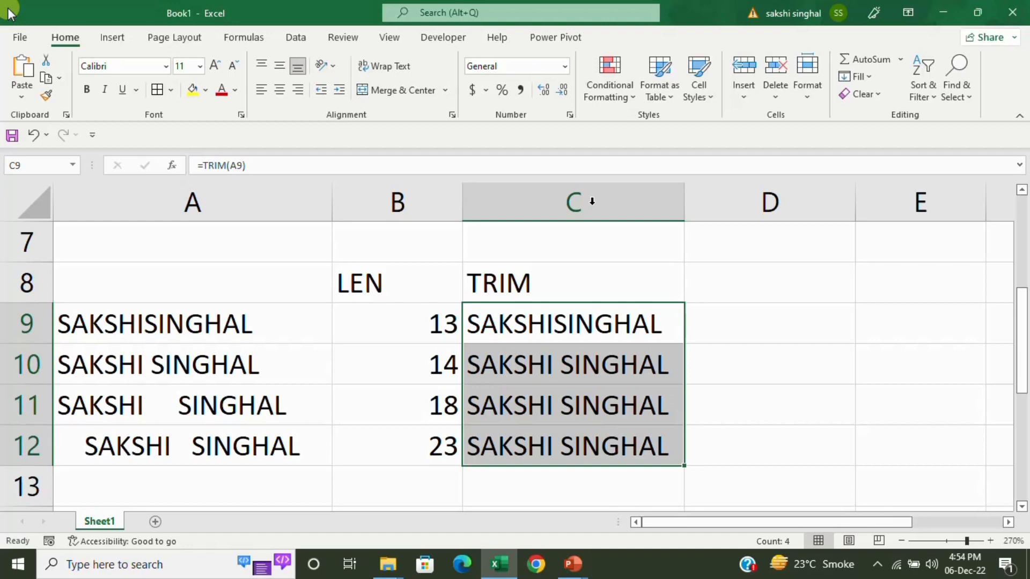
left_click(724, 286)
Add a second LEN heading in D8 and enter =LEN(C9) in D9.
type("L")
key("BackSpace")
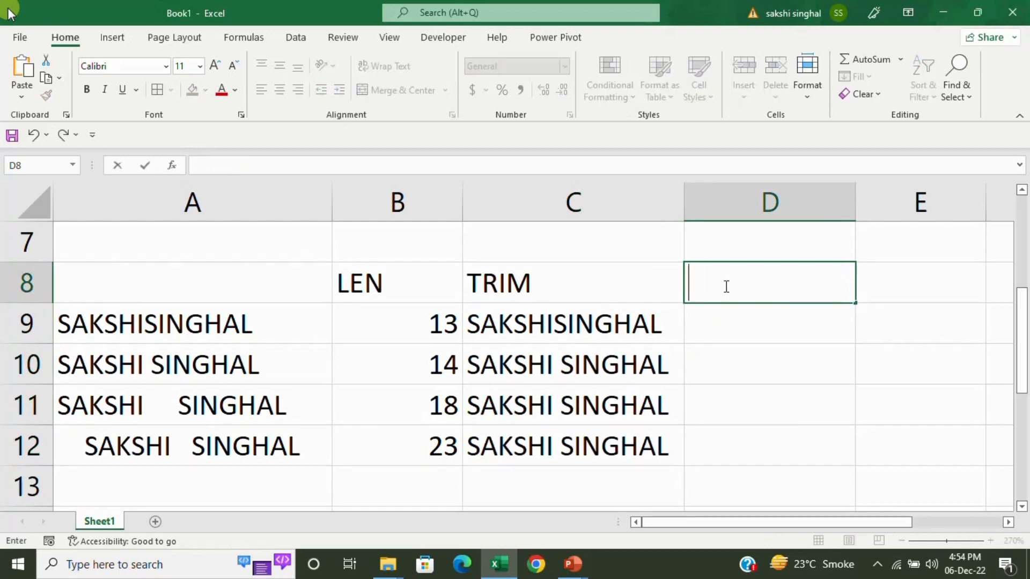
type("LEN")
key("Return")
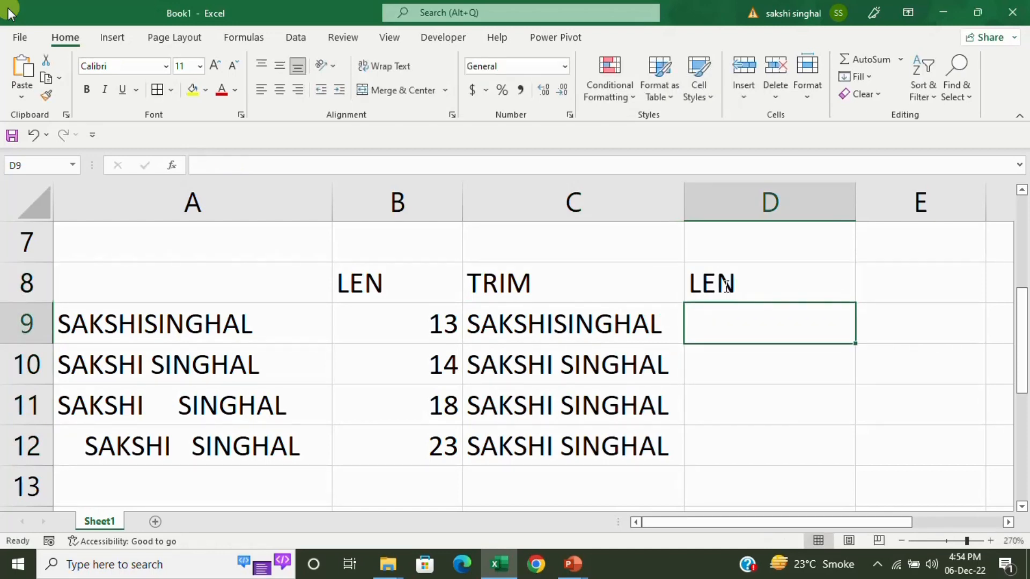
type("=LEN(")
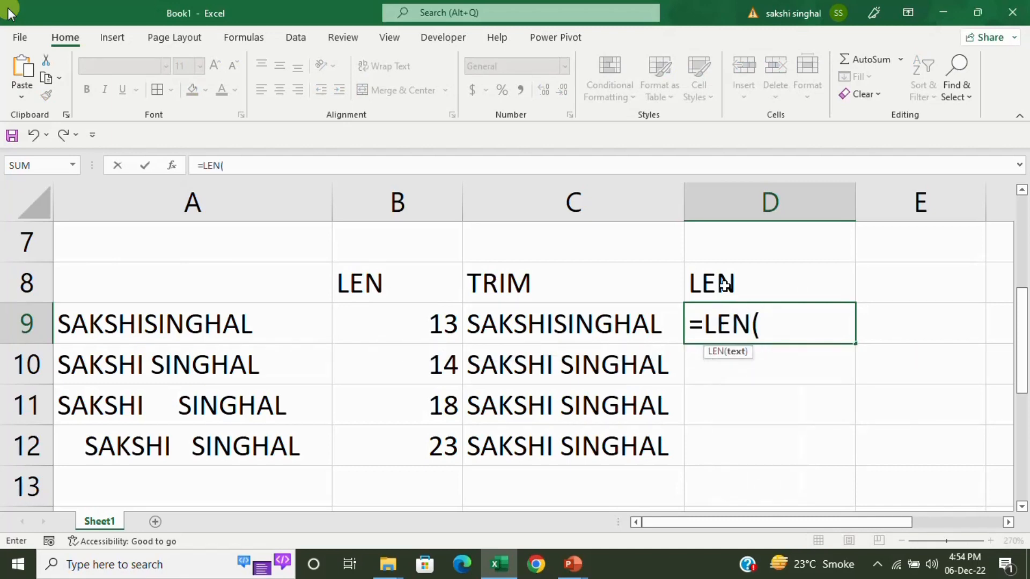
key("Left")
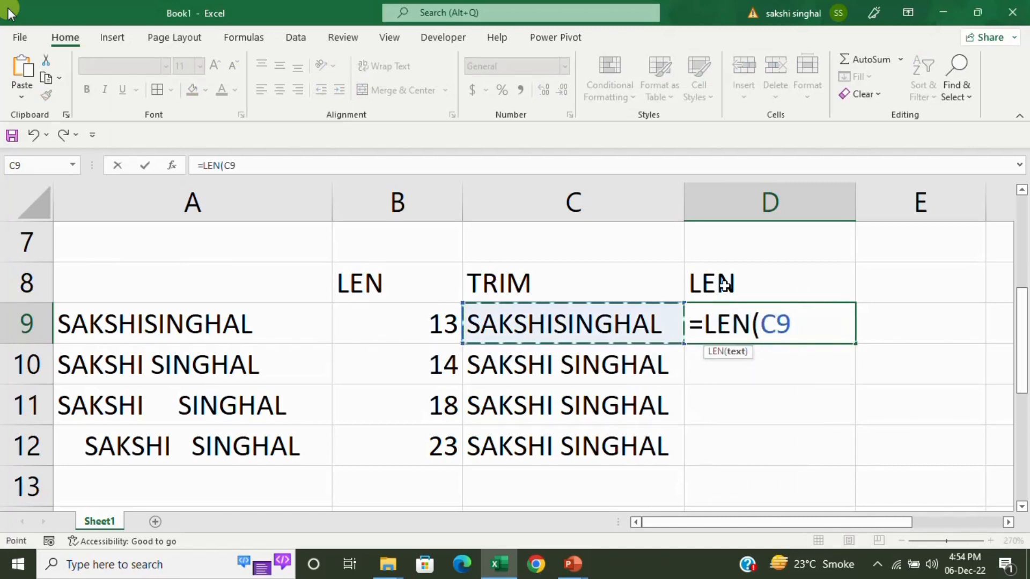
type(")")
key("Return")
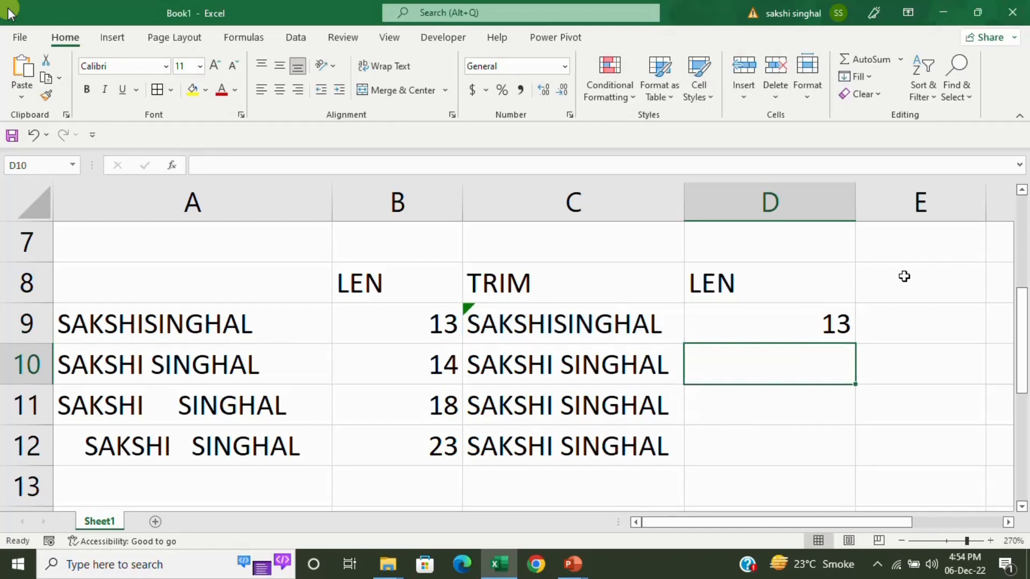
Copy the length formula down to D12, giving 13, 14, 14 and 14.
left_click(833, 323)
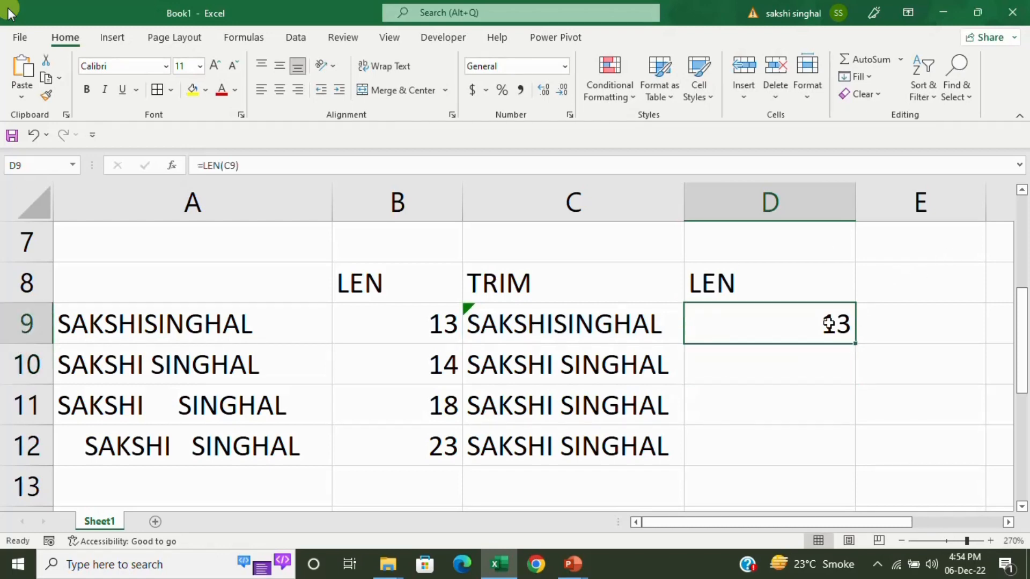
double_click(853, 345)
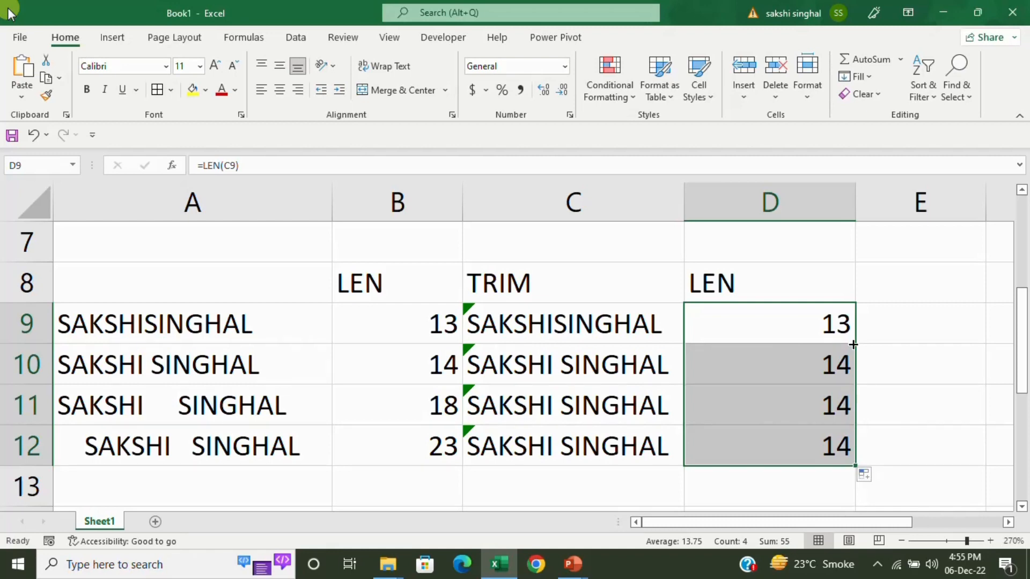
left_click(579, 362)
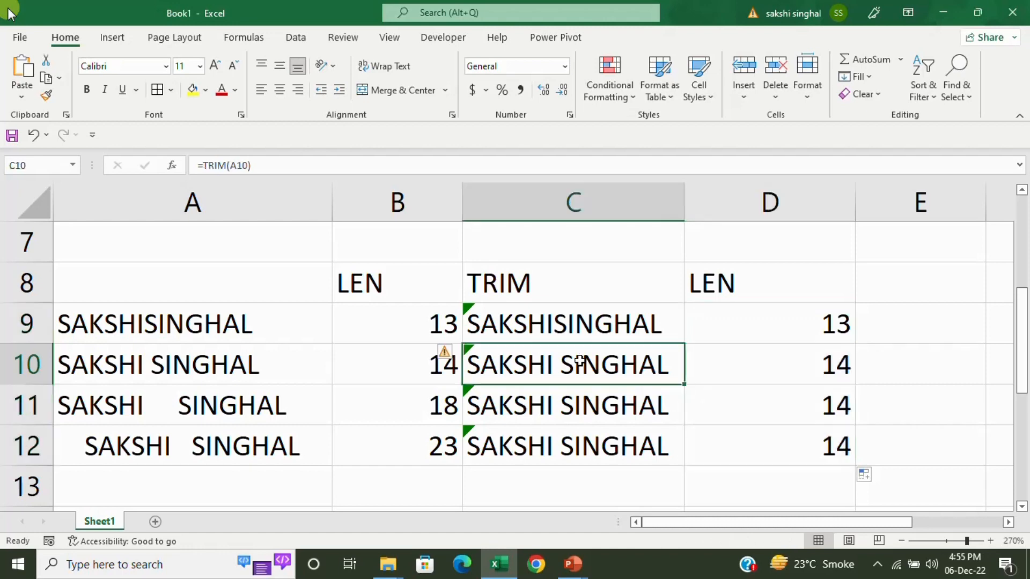
left_click(581, 397)
left_click(581, 445)
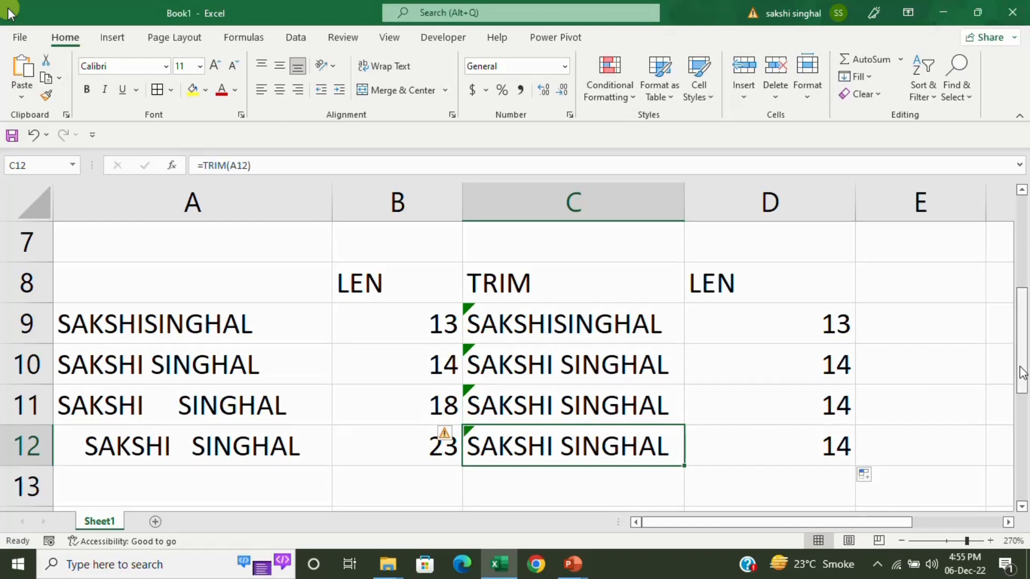
left_click_drag(1023, 378, 1026, 484)
left_click(178, 275)
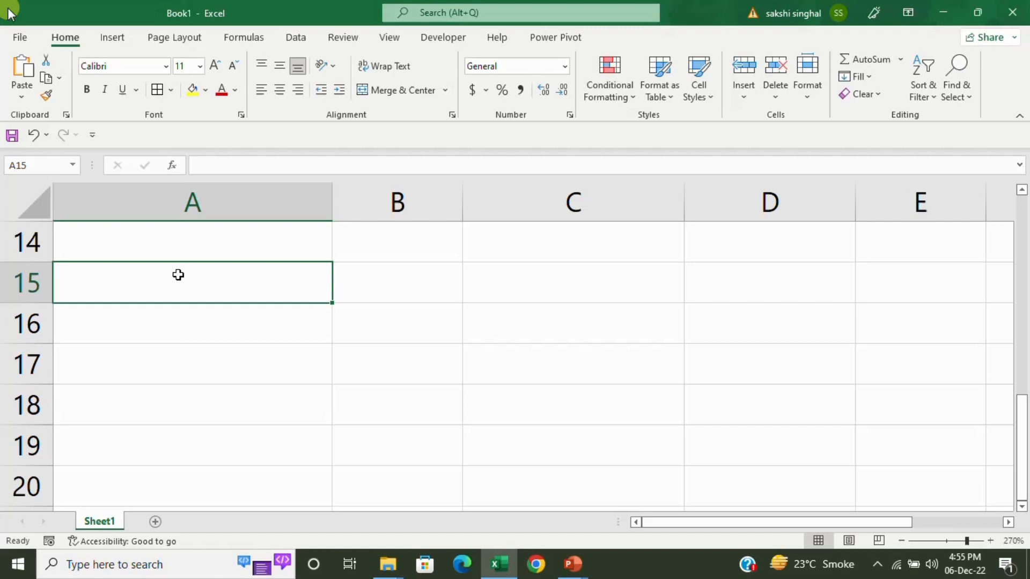
Type the headings FIRST NAME, LAST NAME and FULL NAME in A15:C15, autofitting column B.
type("F")
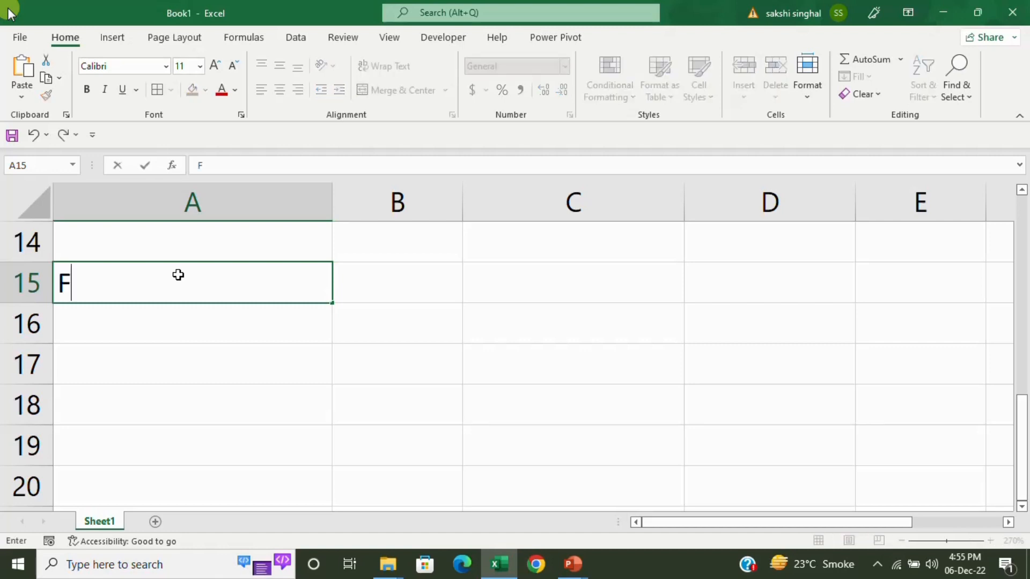
type("IRST NAME")
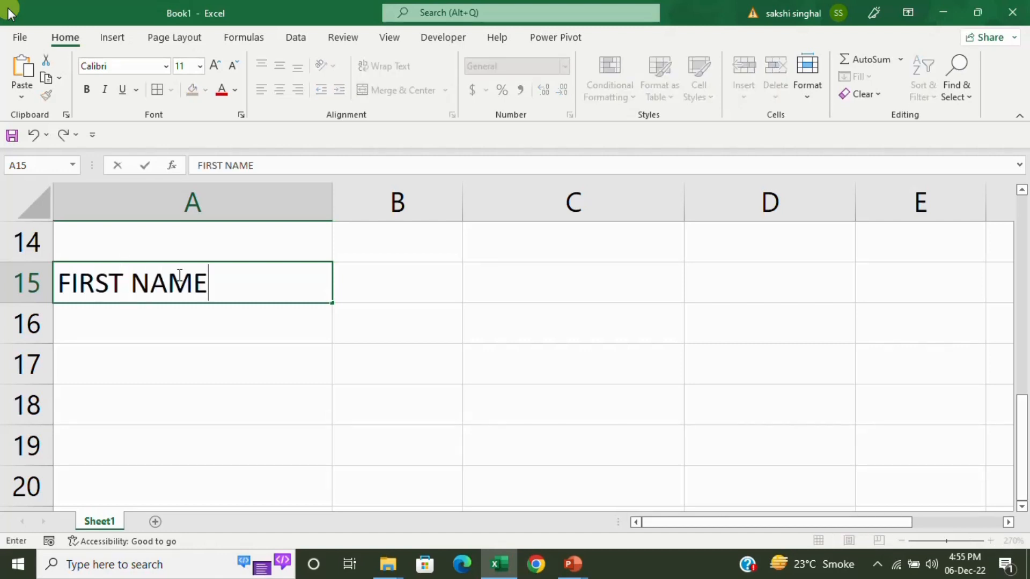
key("Tab")
type("LA")
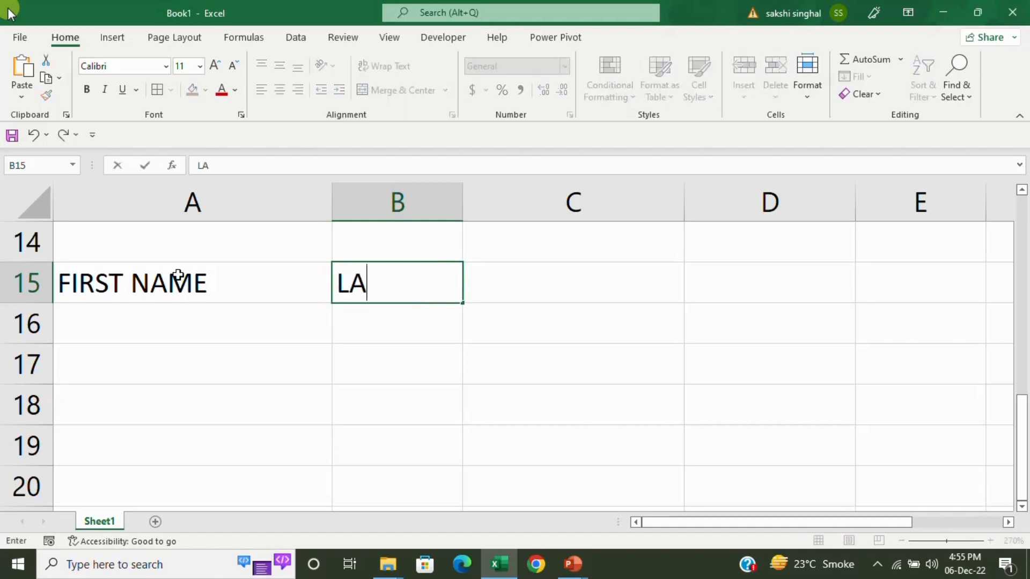
type("ST NAME")
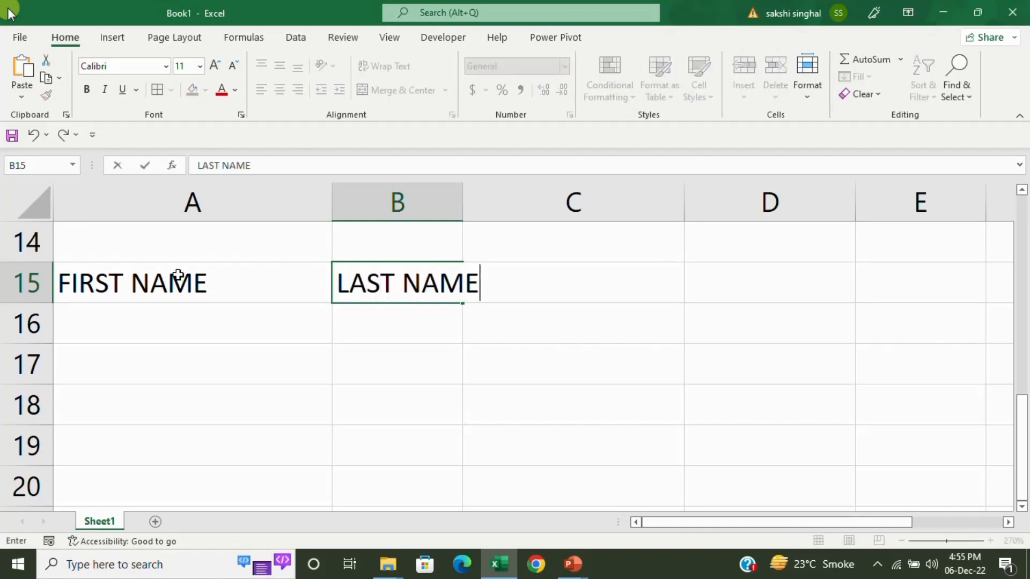
key("Return")
key("Up")
key("Right")
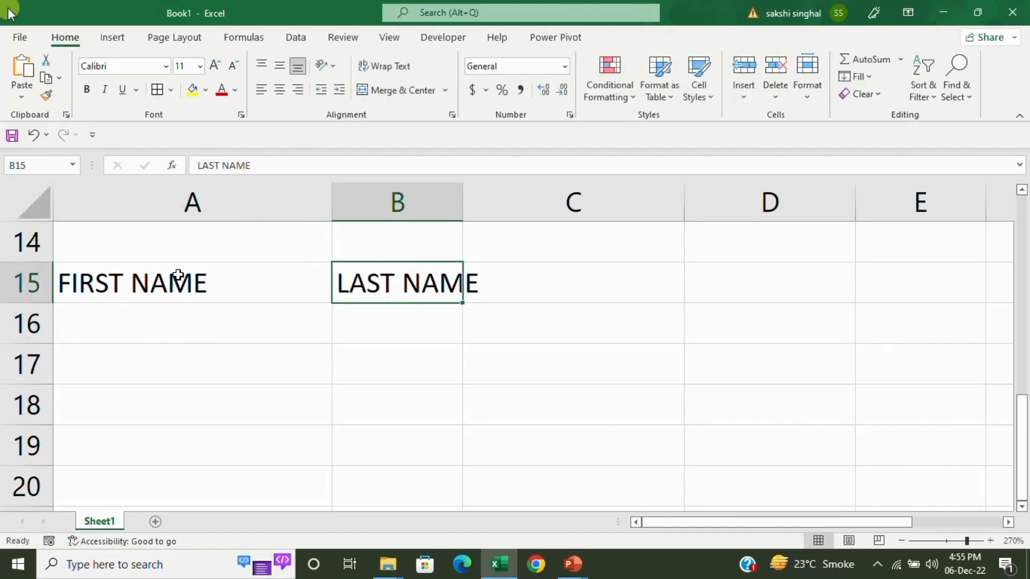
key("alt+h")
key("o")
key("i")
key("Left")
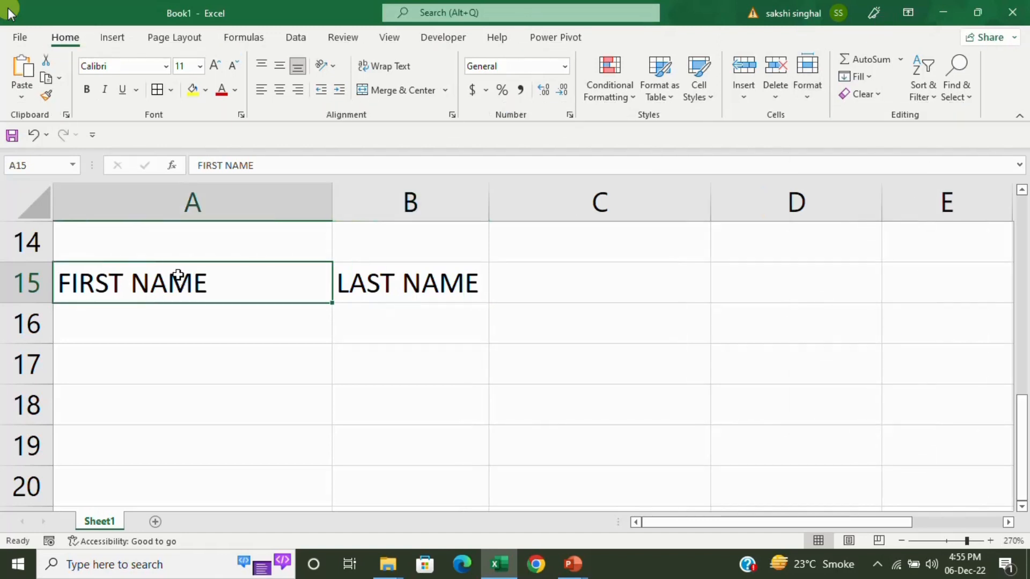
key("Right")
key("Right")
type("FULL ")
type("NAM")
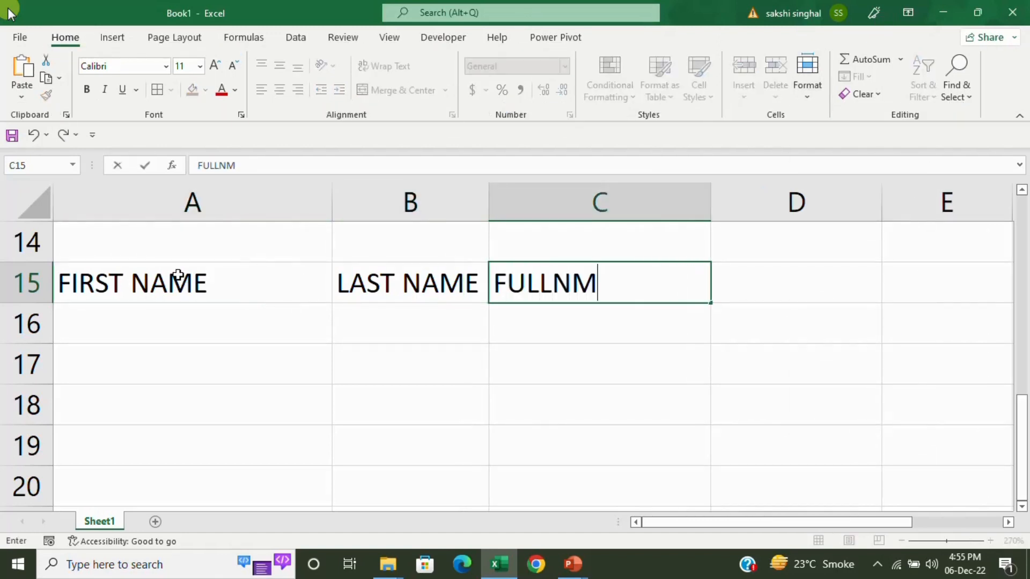
key("BackSpace")
key("BackSpace")
type("NAME")
key("Return")
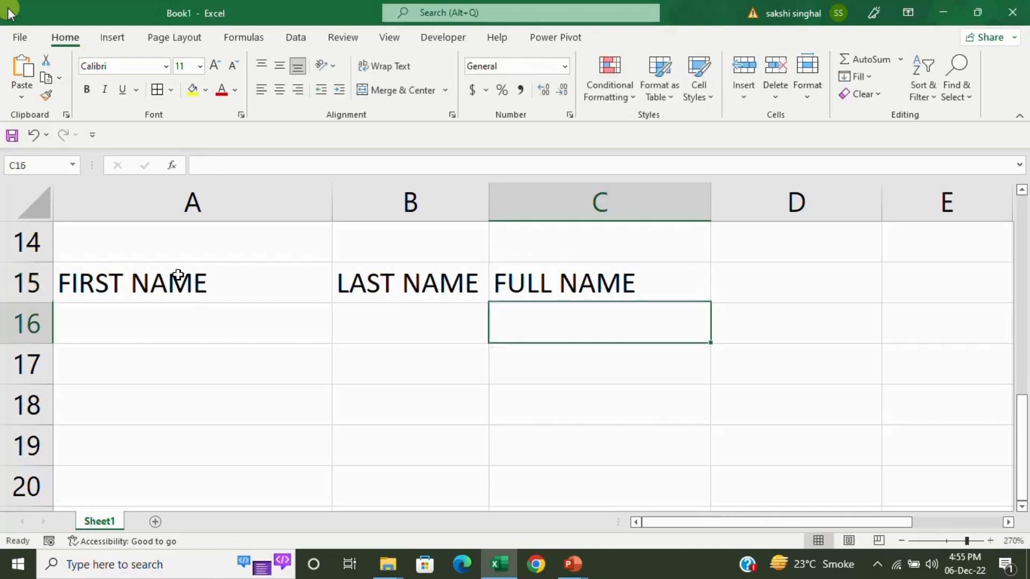
Enter a sample first name in A16 and last name in B16.
key("Left")
key("Left")
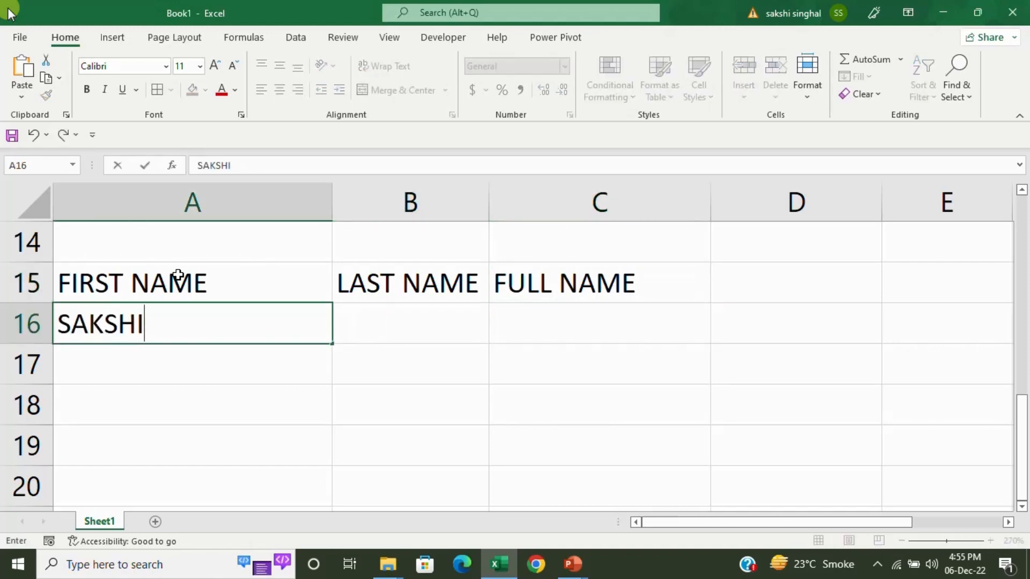
key("Right")
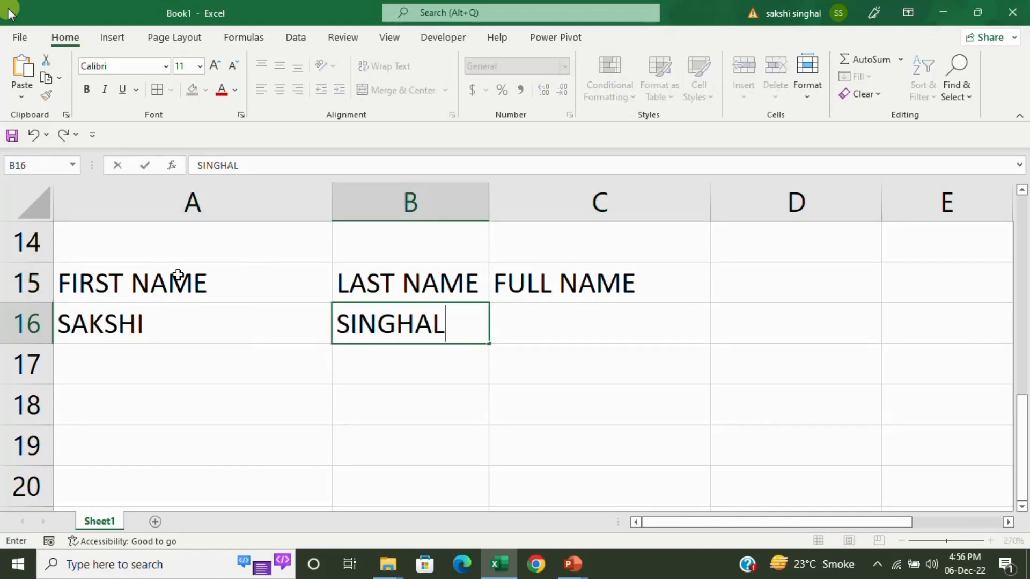
key("Right")
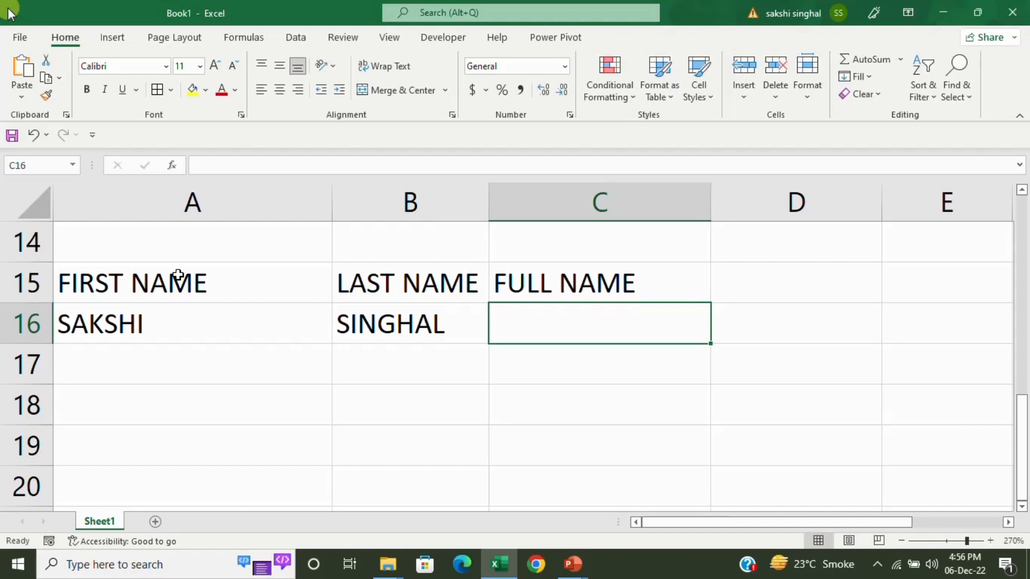
Enter =CONCATENATE(A16,B16) in C16 to join the names with no space.
type("=CONCE")
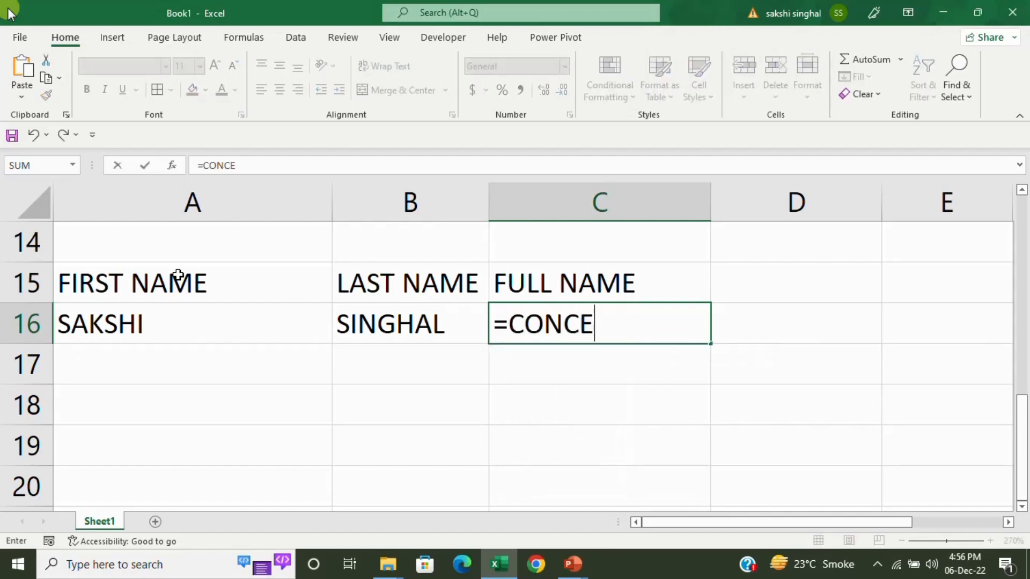
key("BackSpace")
key("Down")
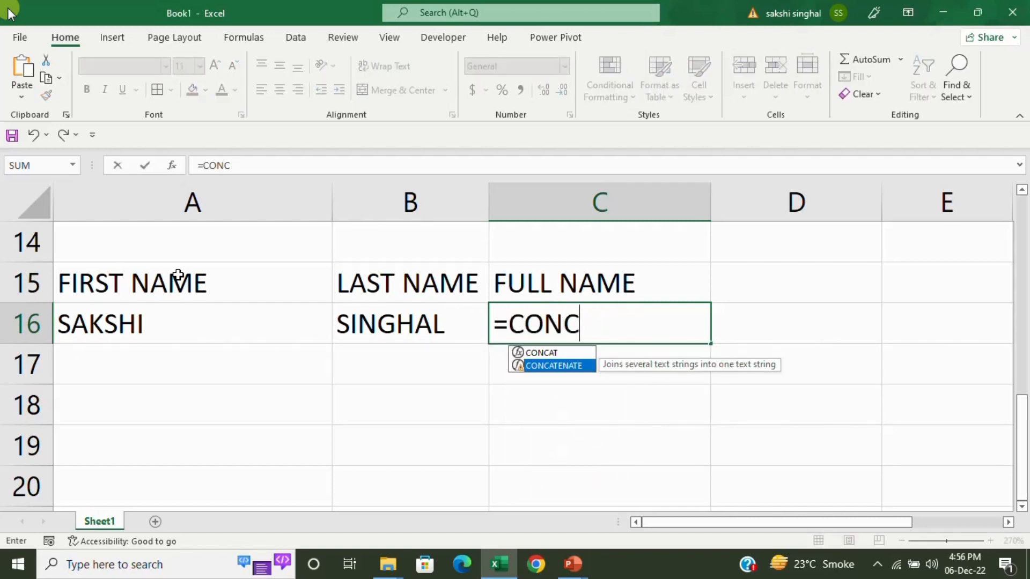
key("Tab")
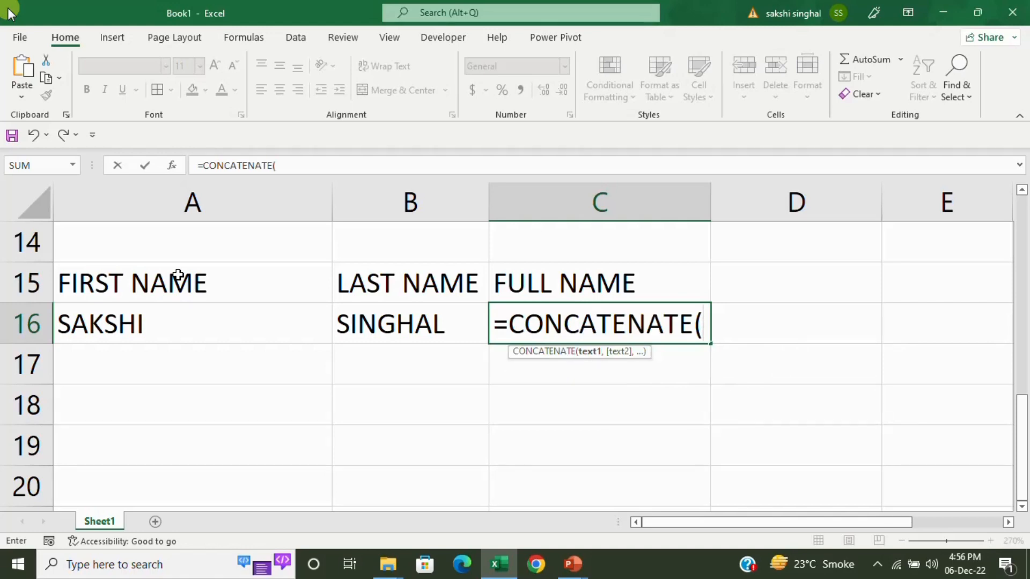
left_click(81, 327)
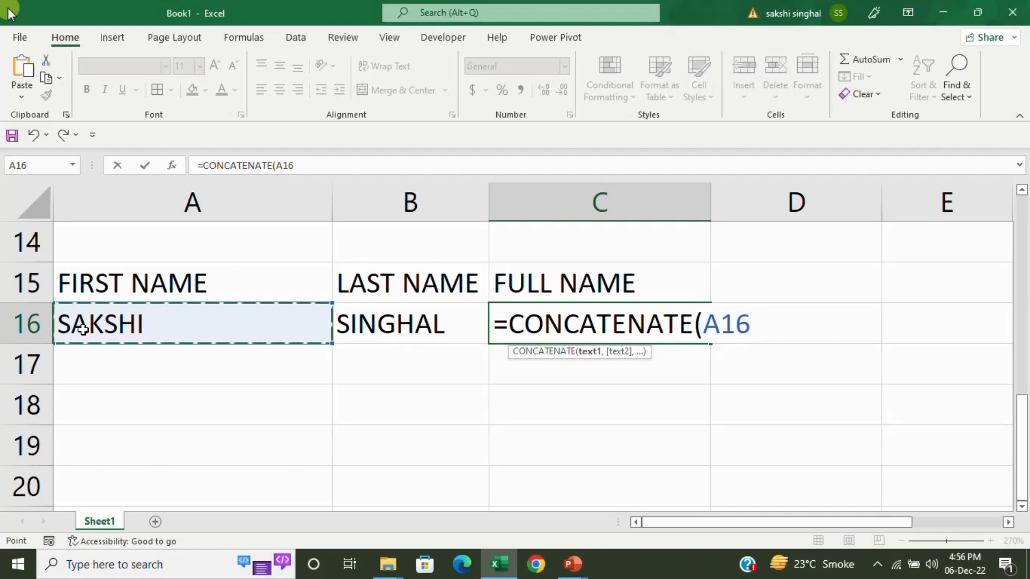
type(",")
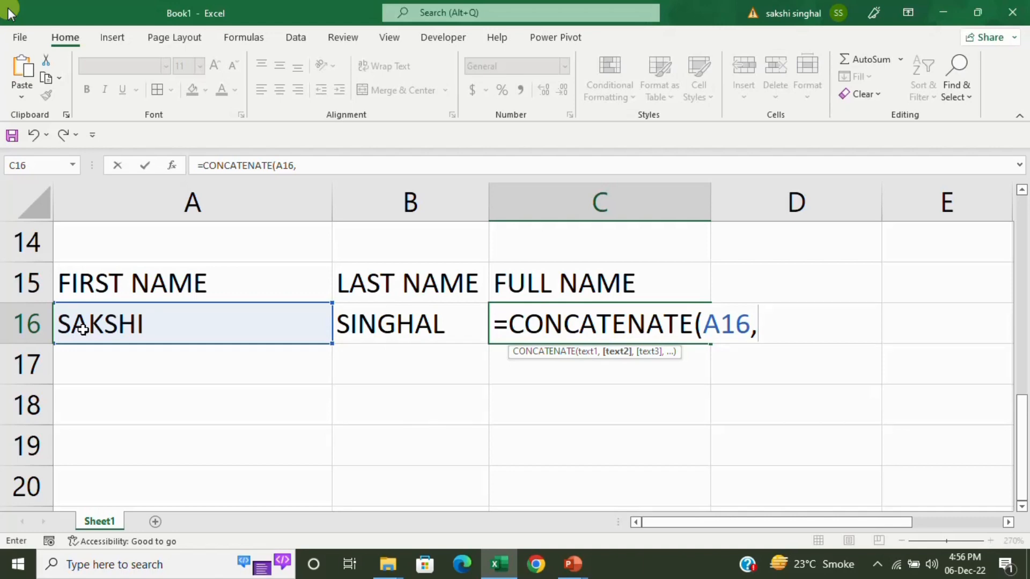
left_click(346, 333)
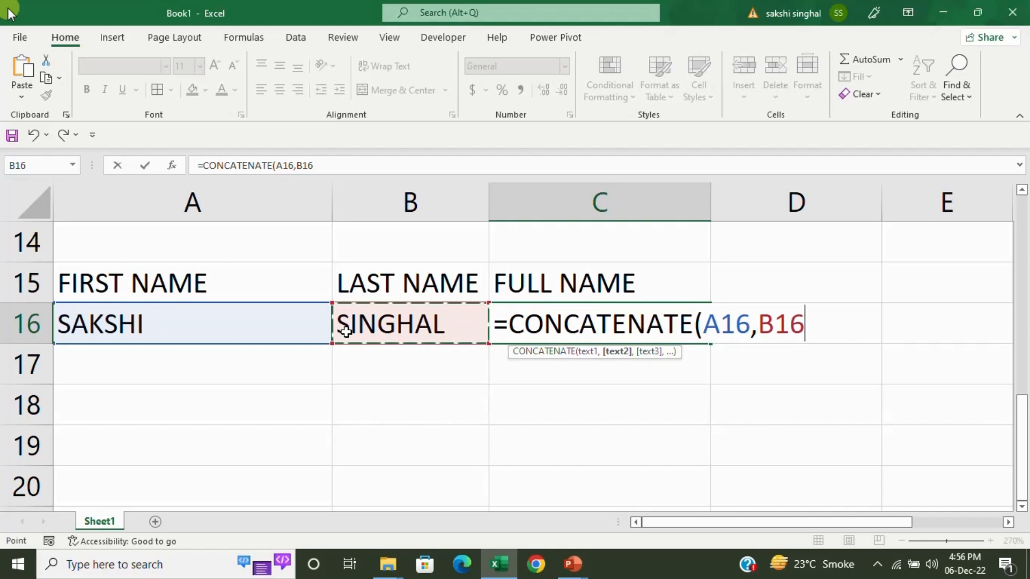
type(")")
key("Return")
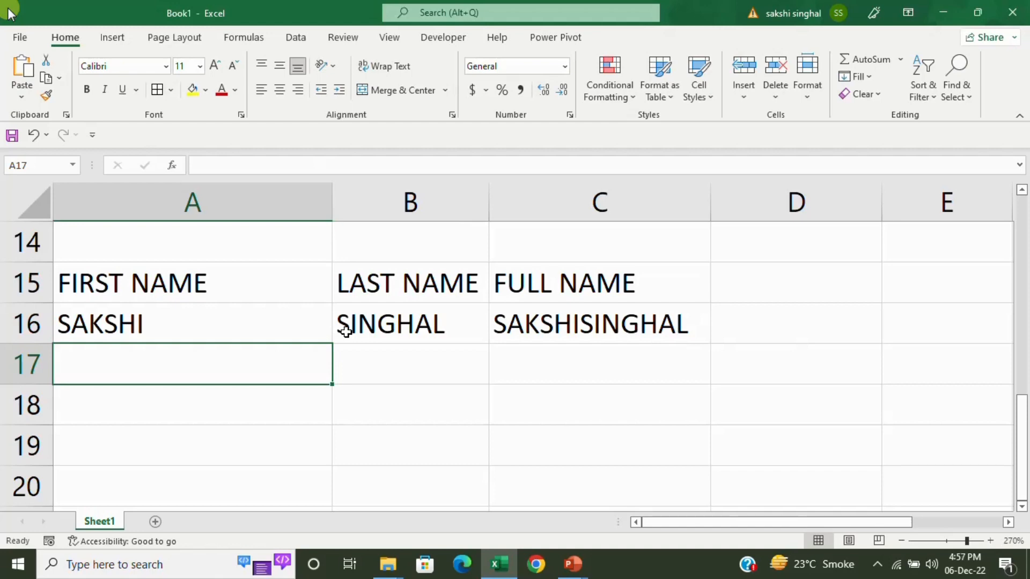
Enter =CONCATENATE(A16," ",B16) in C17 to join the names with a space.
key("Right")
key("Right")
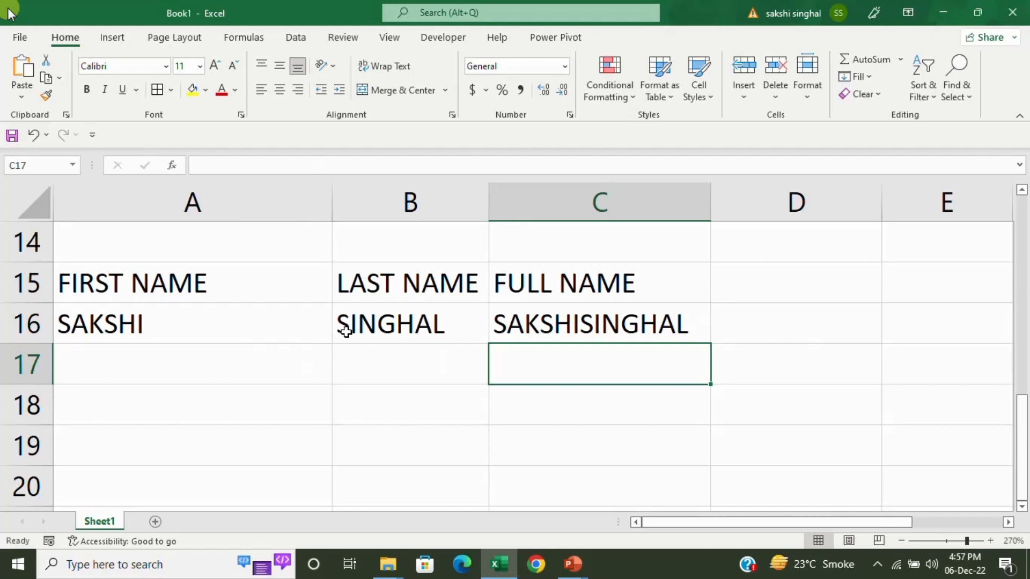
type("=CONC")
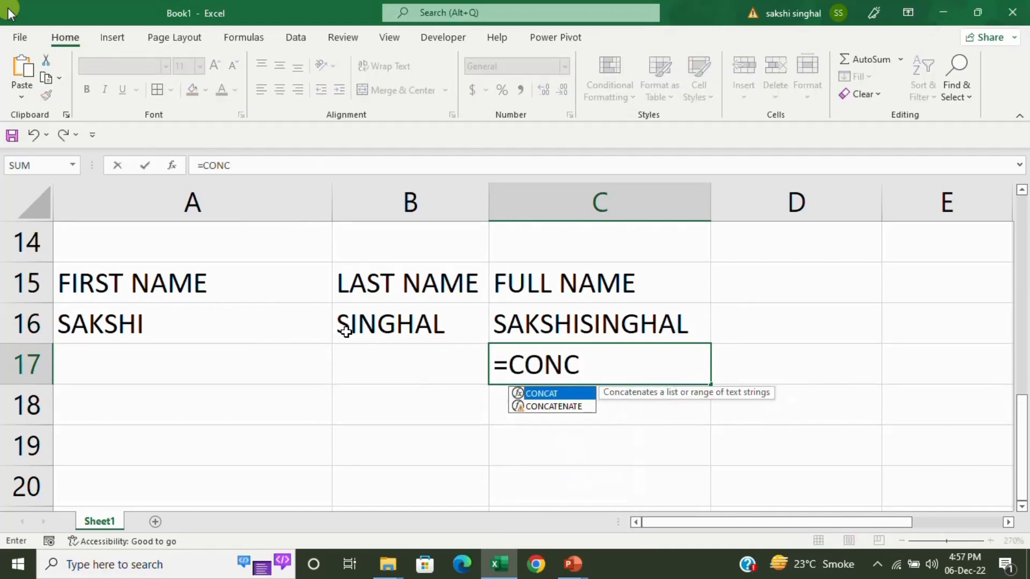
key("Down")
key("Tab")
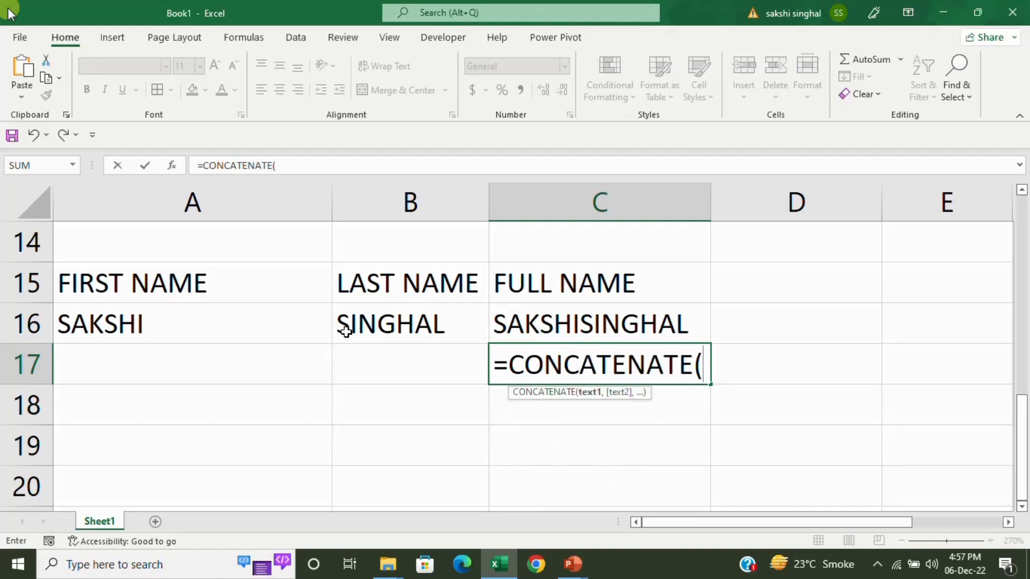
left_click(115, 317)
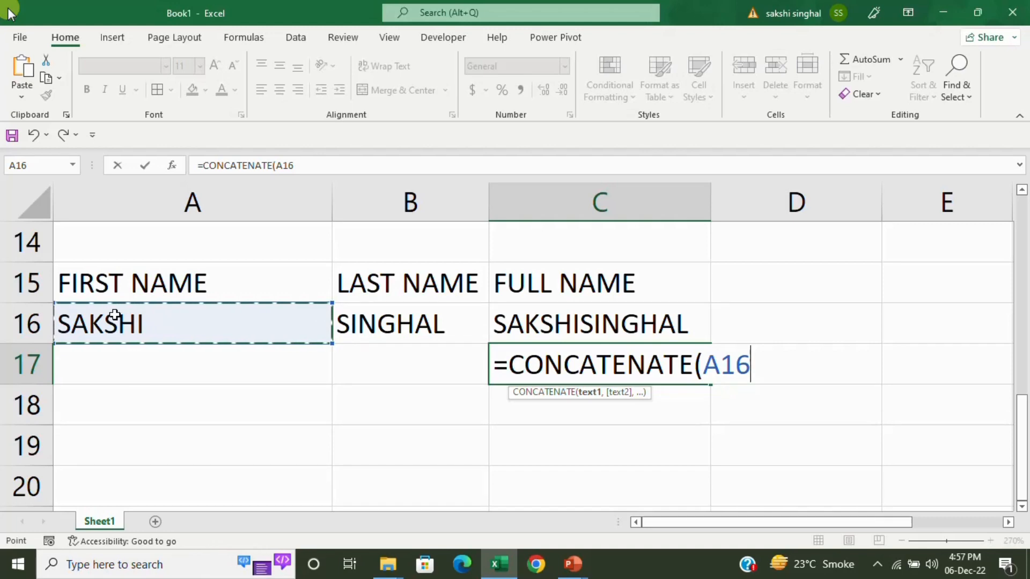
type(",")
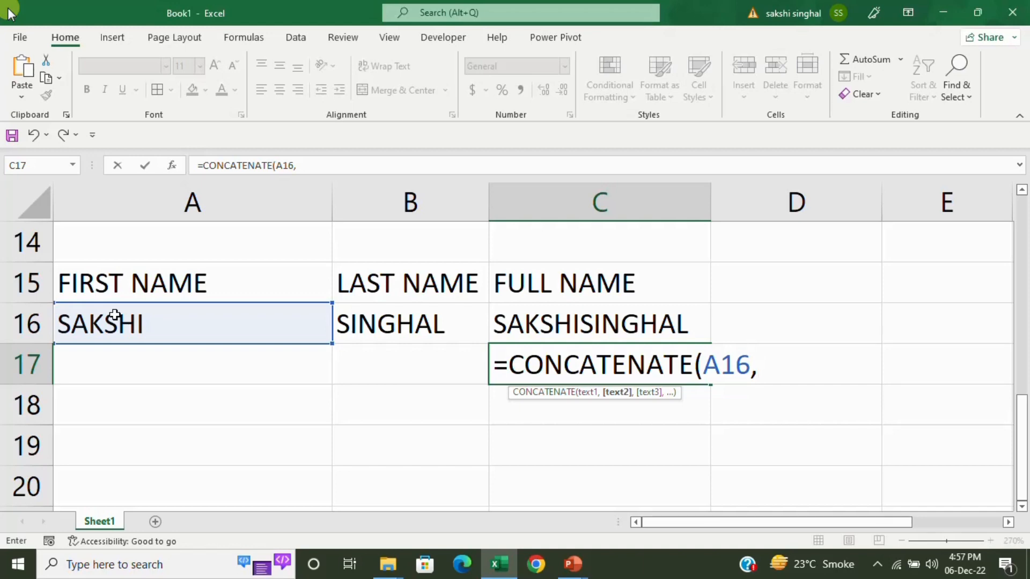
type("\" \",")
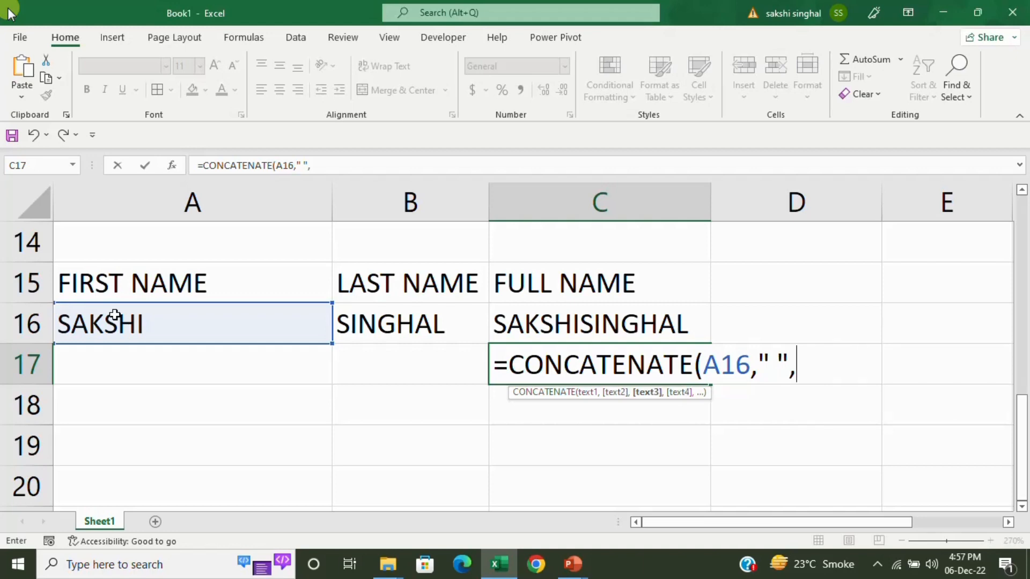
left_click(379, 327)
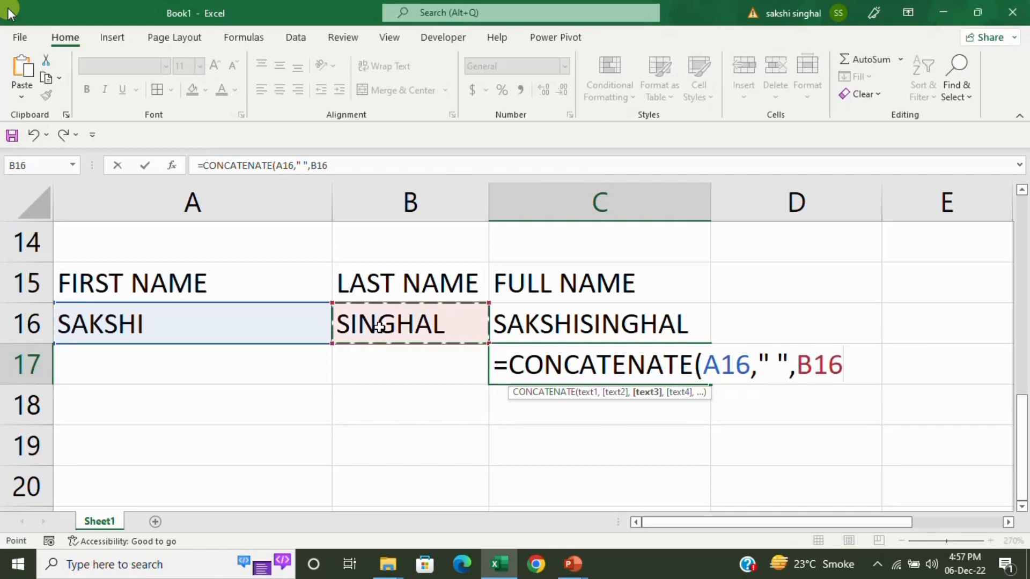
type(")")
key("Return")
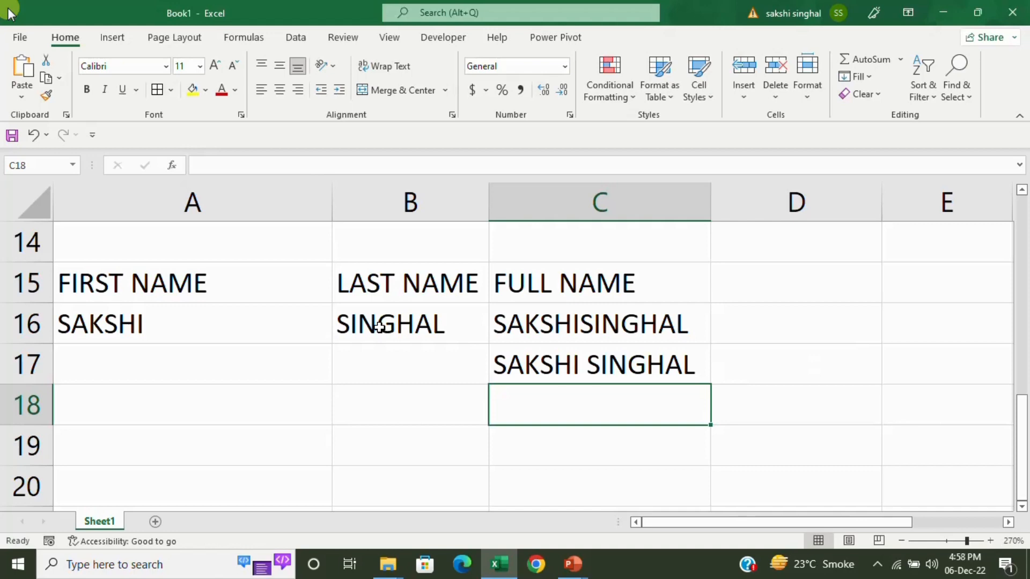
Enter =CONCATENATE(A16,"-",B16) in C18 to join the names with a hyphen.
type("=CO")
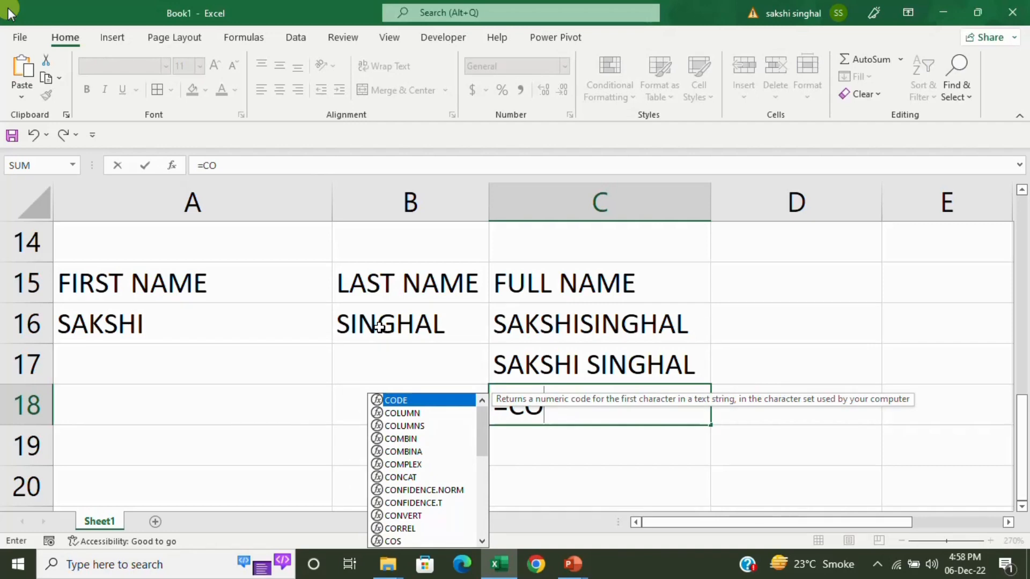
type("N")
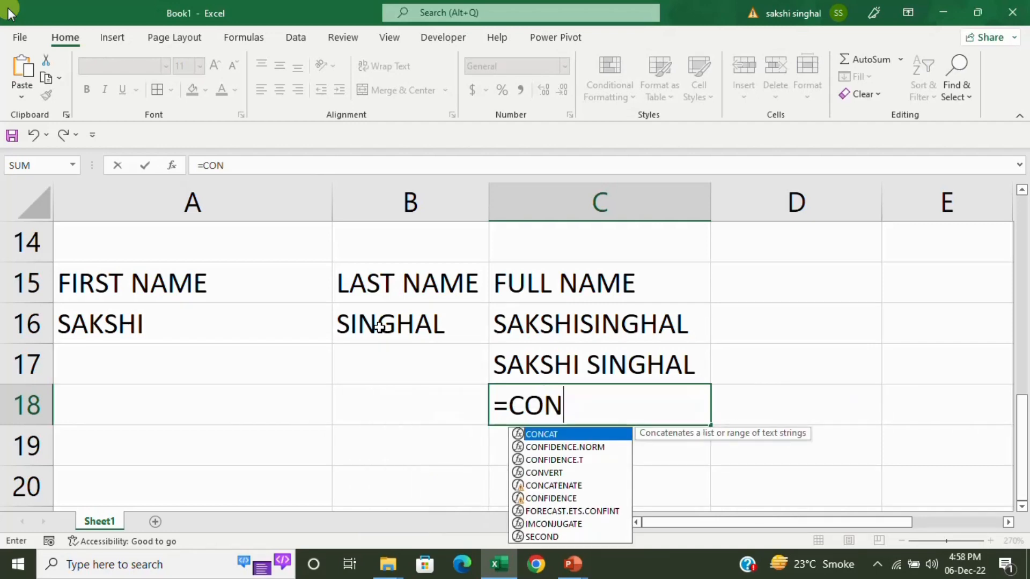
type("C")
key("Down")
key("Tab")
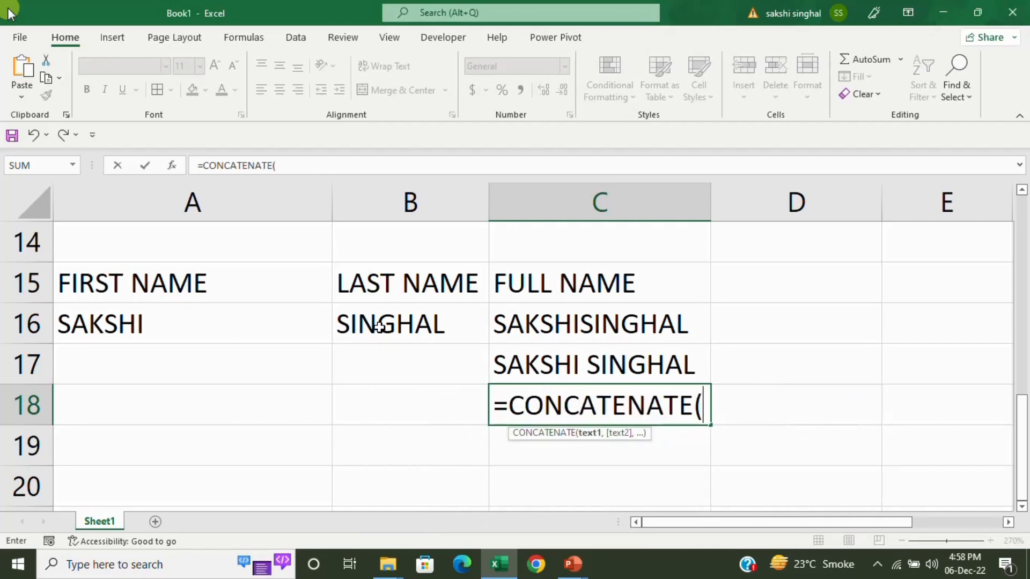
key("Left")
key("Up")
key("Up")
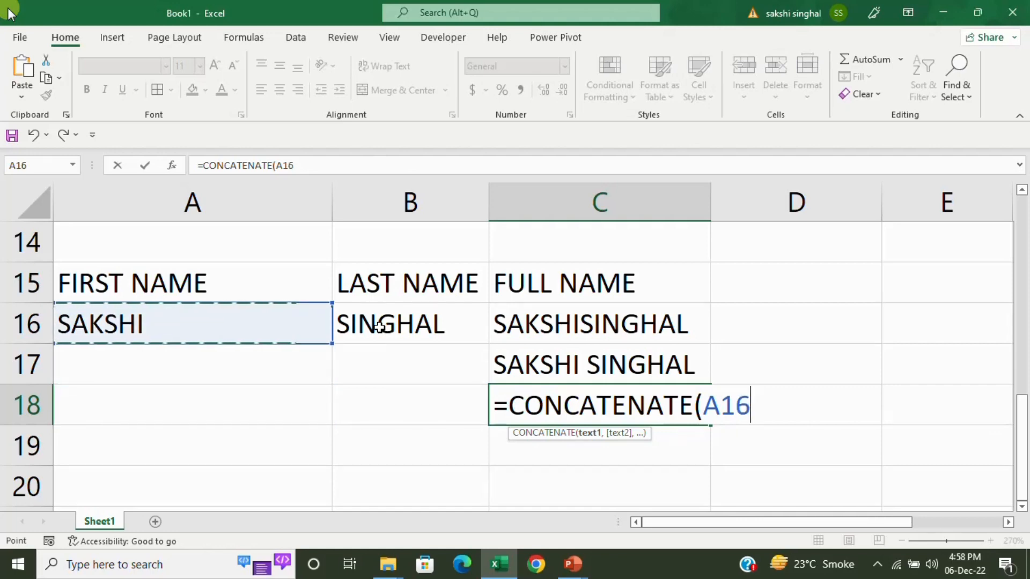
type(",")
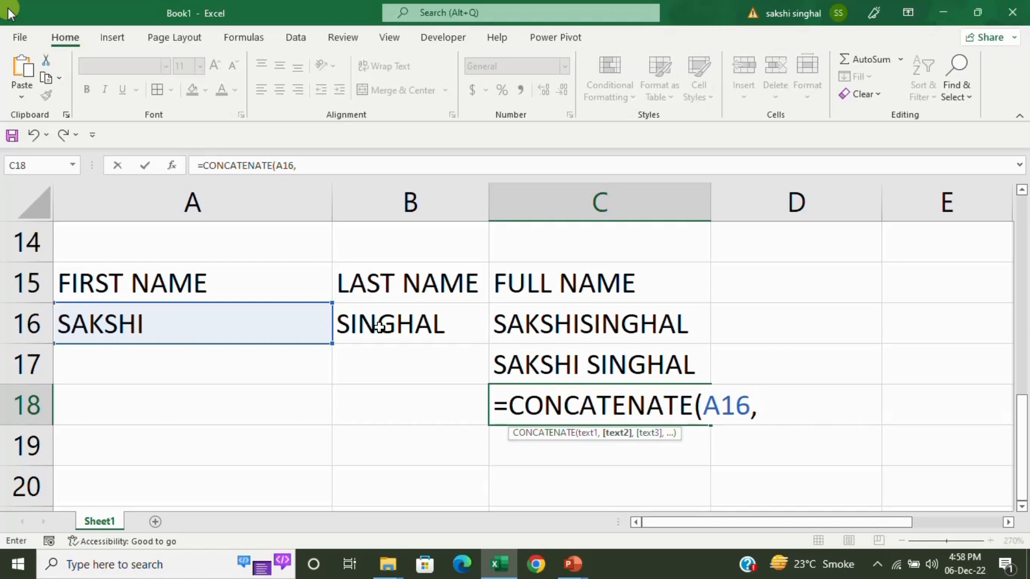
type("\"-\",")
key("Left")
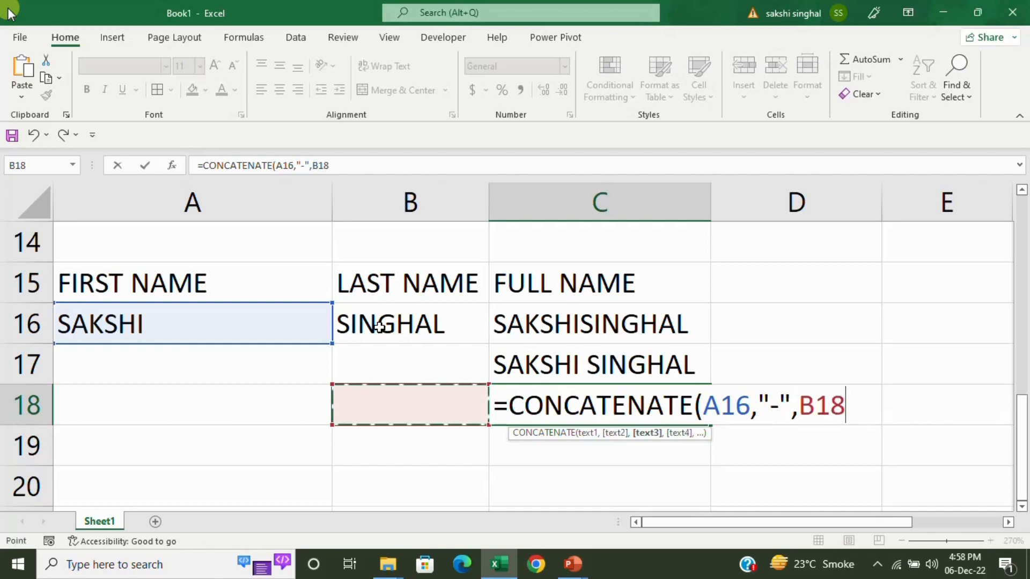
key("Up")
key("Up")
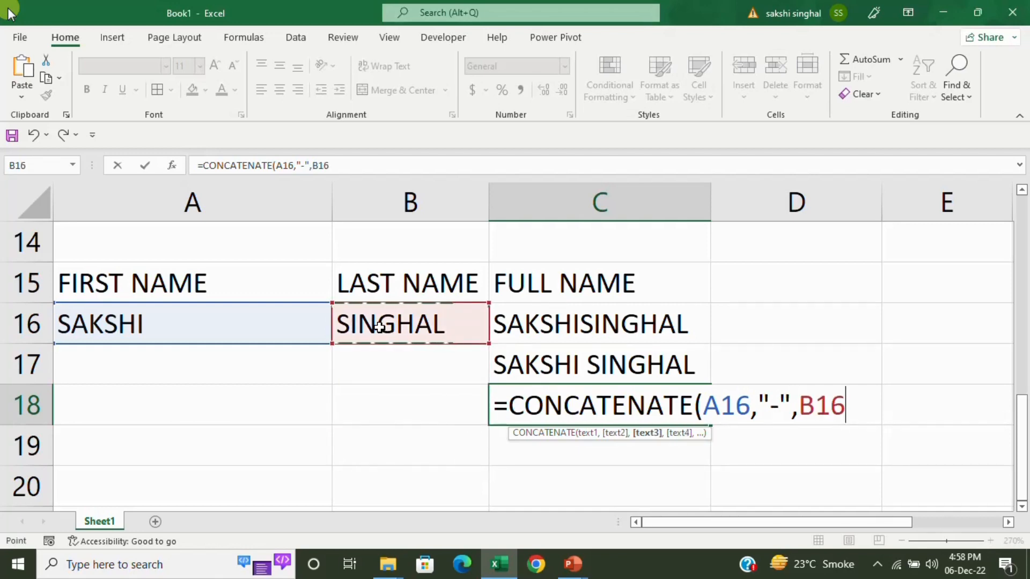
type(")")
key("Return")
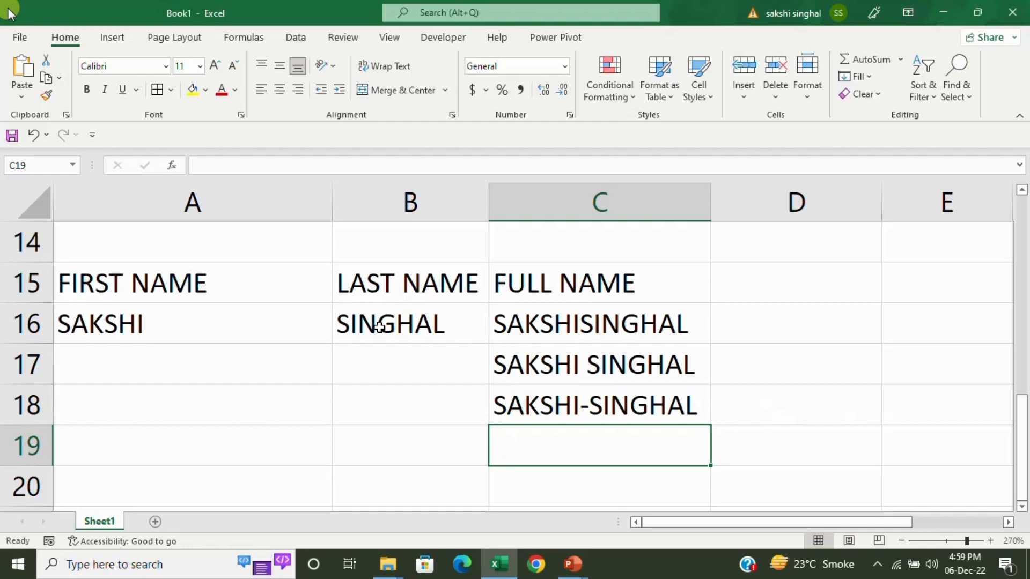
Enter =A16&" "&B16 in A20 to join the names with a space using &.
key("Down")
key("Left")
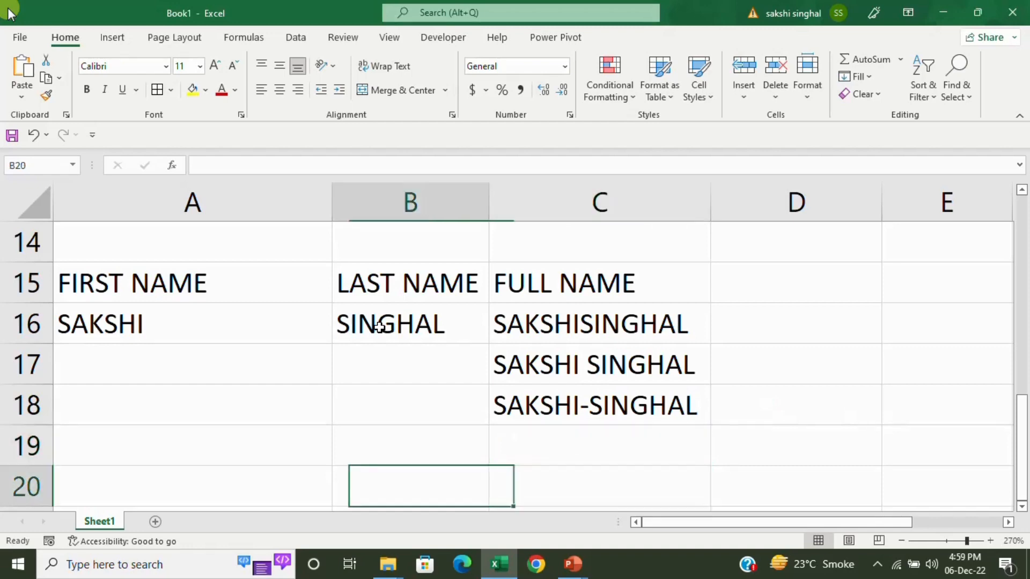
key("Left")
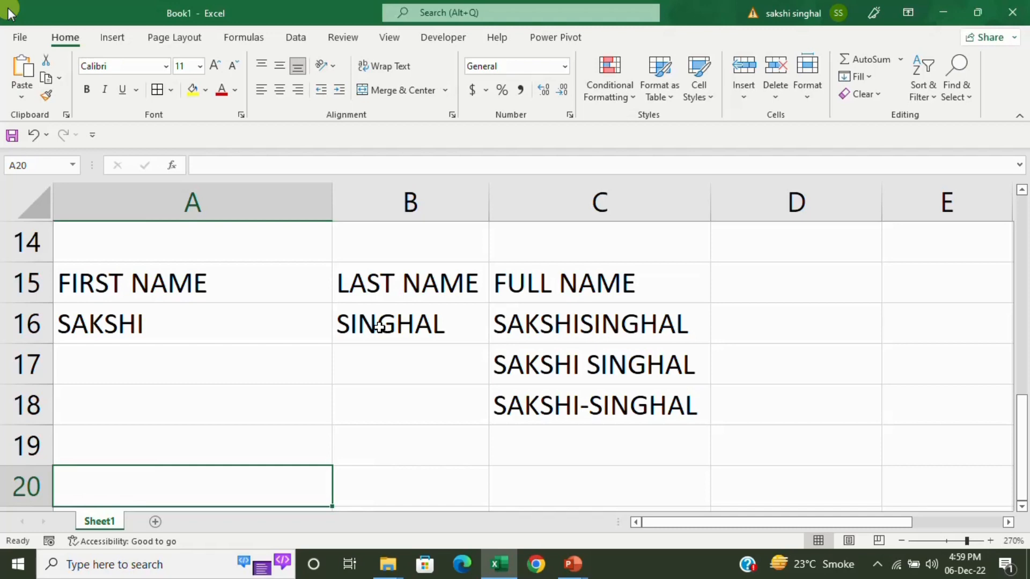
type("=")
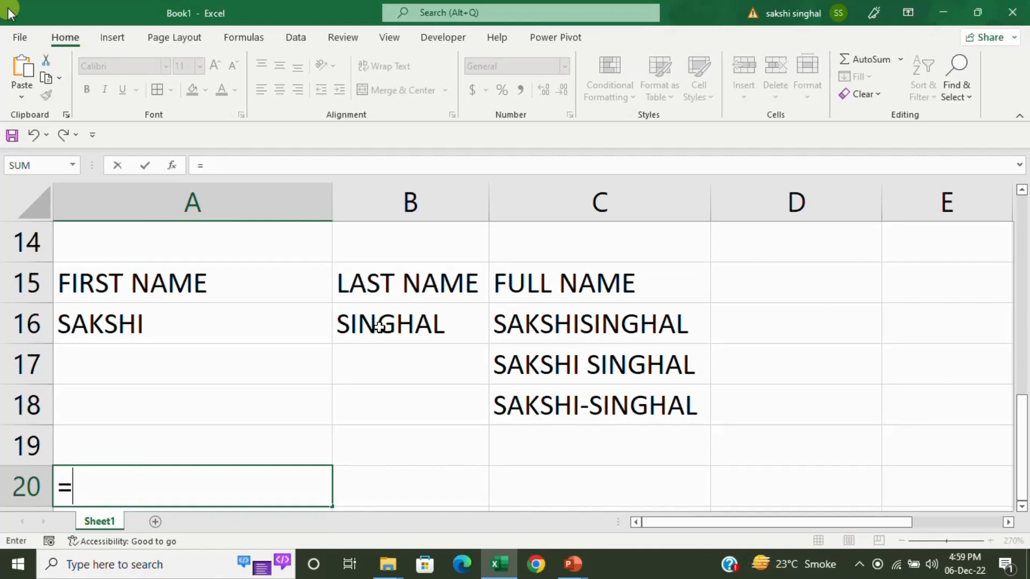
left_click(202, 318)
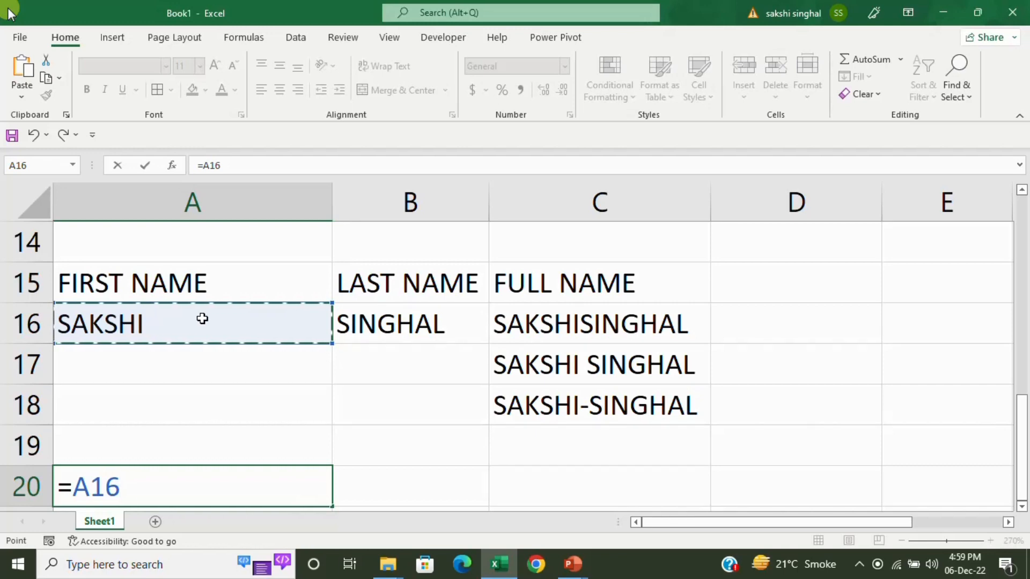
type("&")
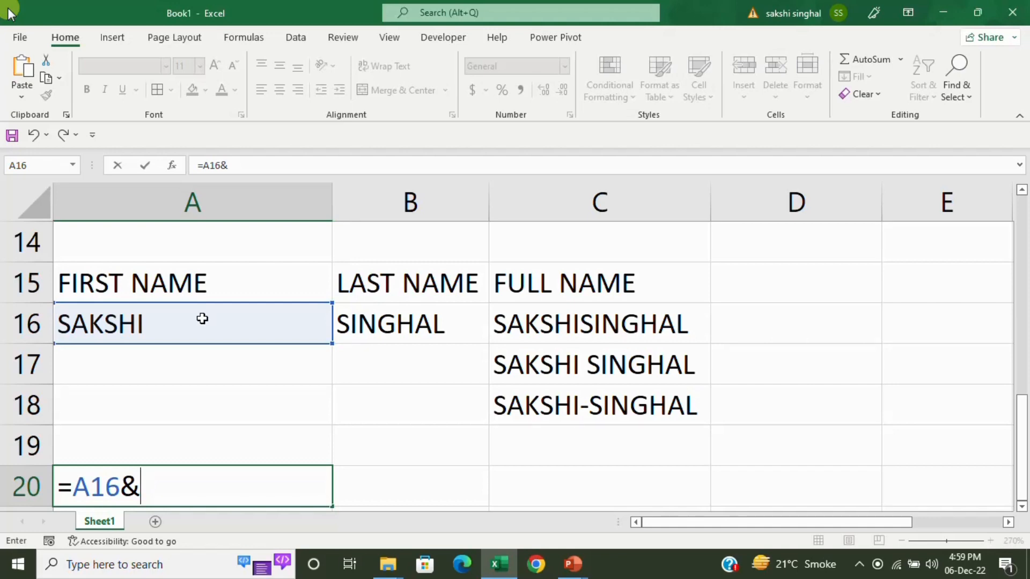
type("\" \"&")
left_click(377, 324)
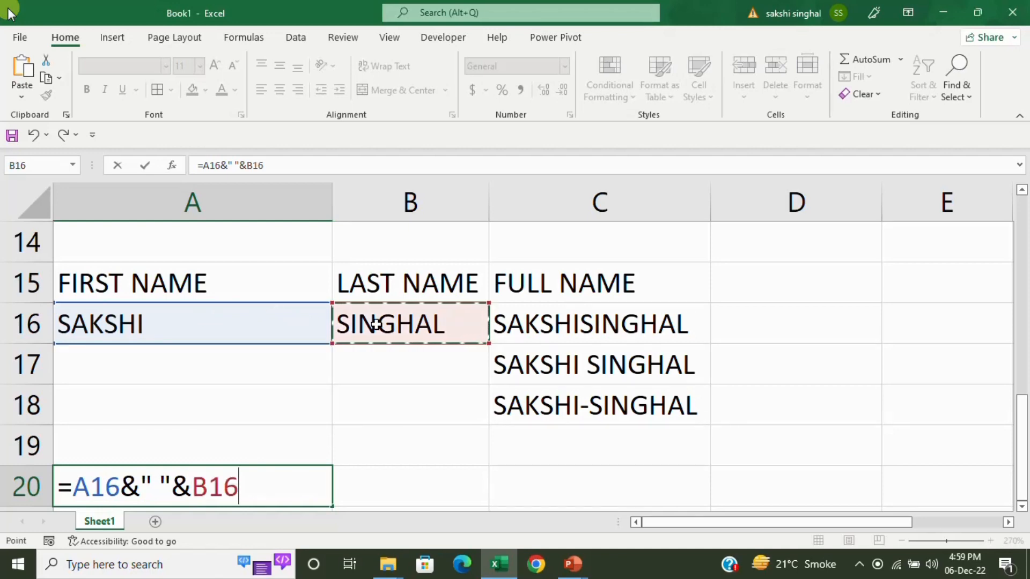
key("Return")
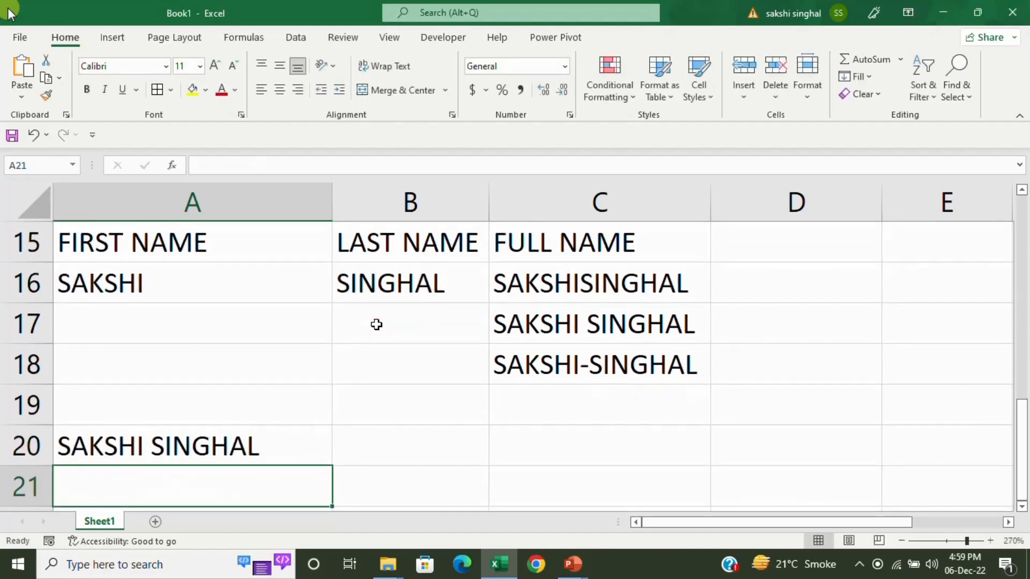
key("Up")
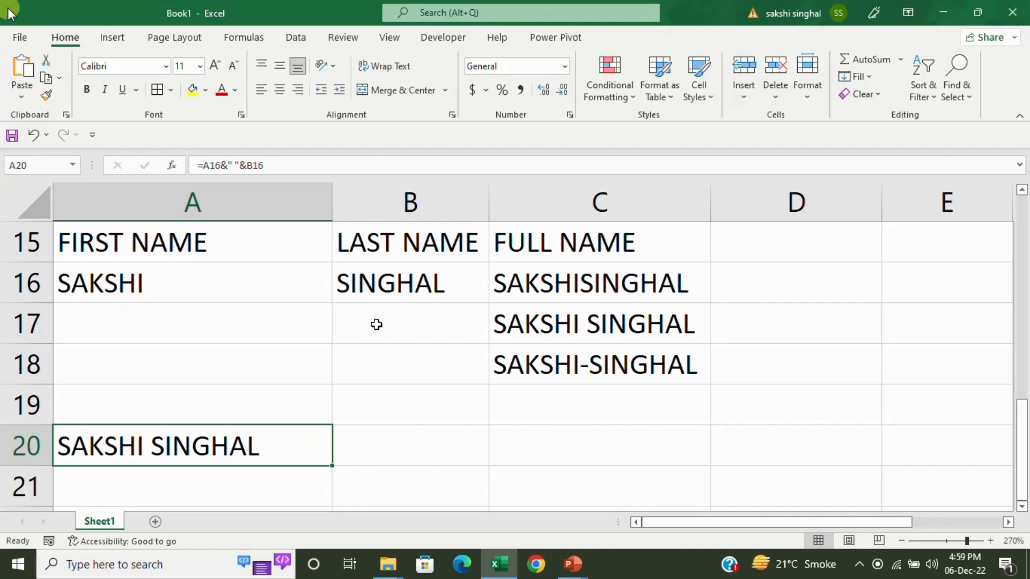
key("Down")
key("Down")
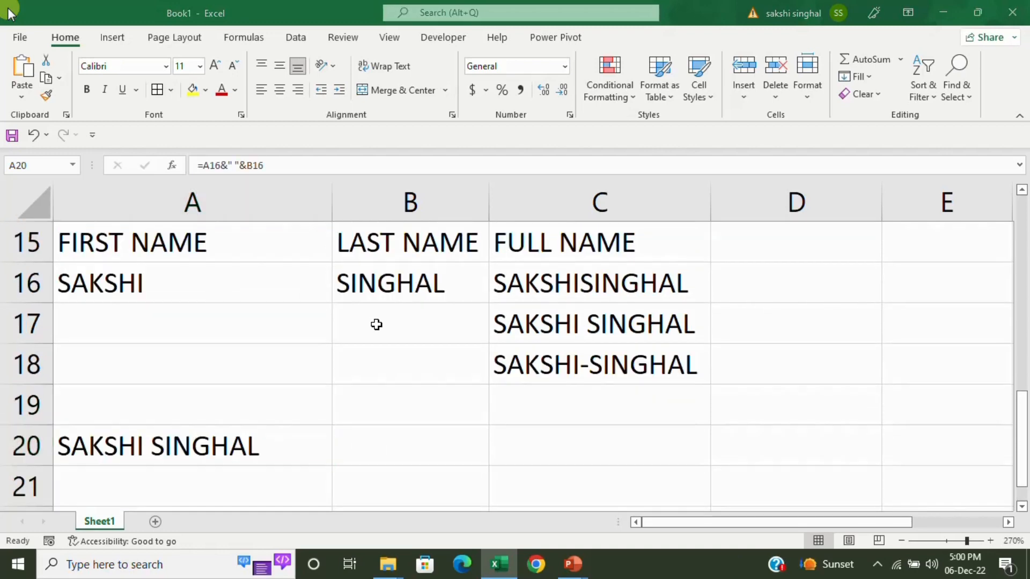
key("alt+Tab")
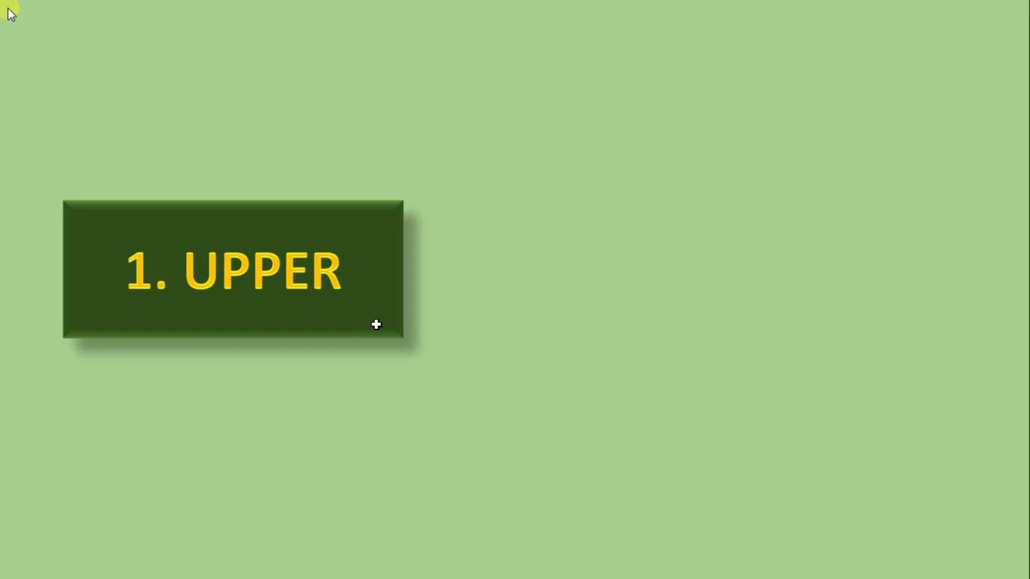
Reveal the UPPER banner with its =UPPER(TEXT) syntax, then advance to the LOWER slide.
key("Right")
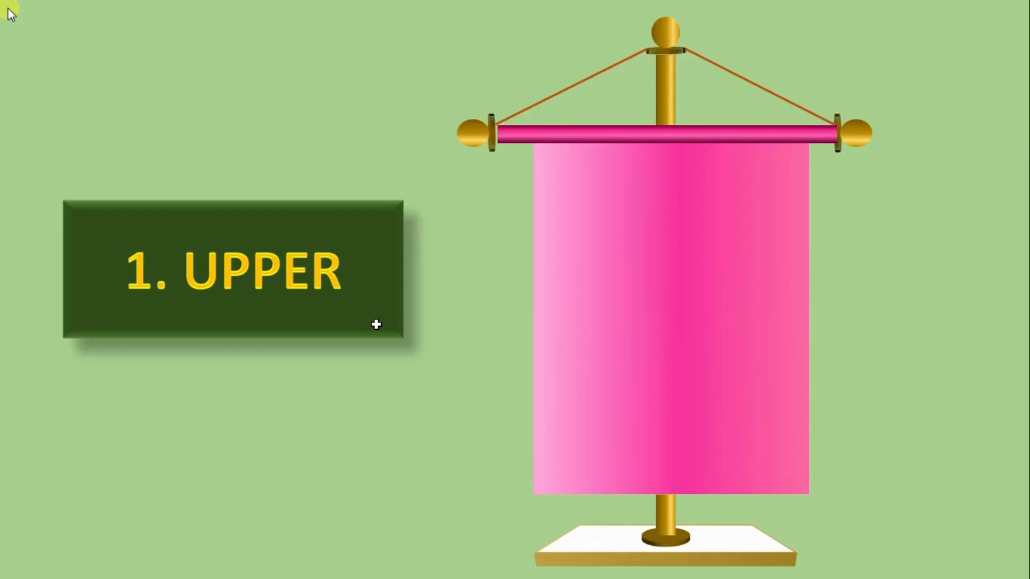
key("Right")
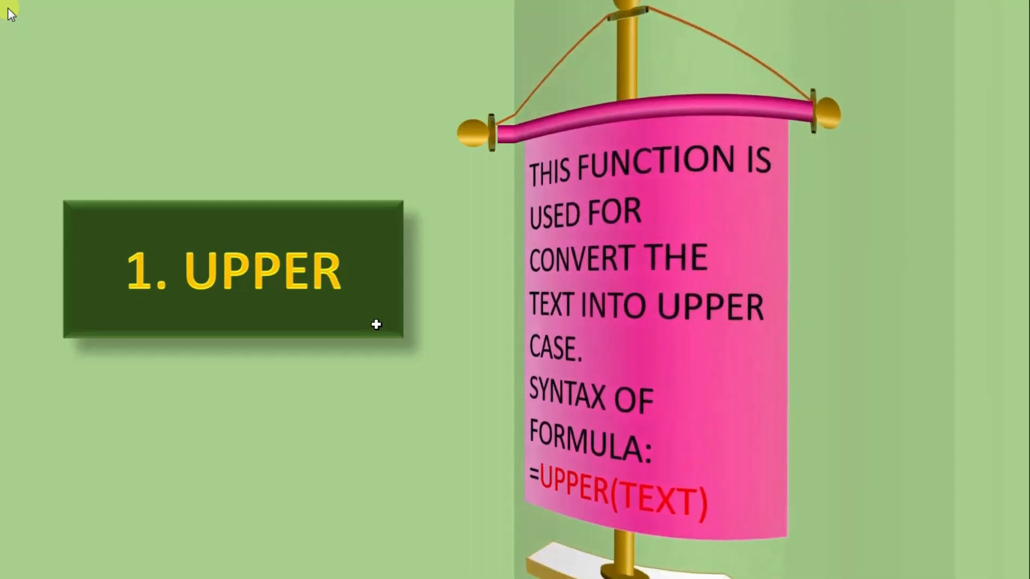